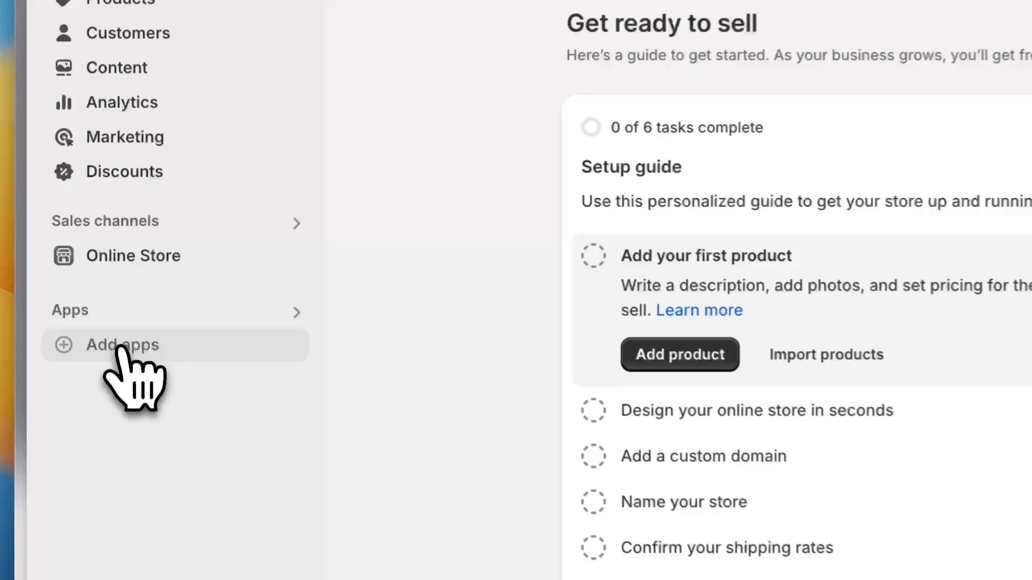
From Add apps in the Shopify admin, go on to the Shopify App Store
left_click(111, 285)
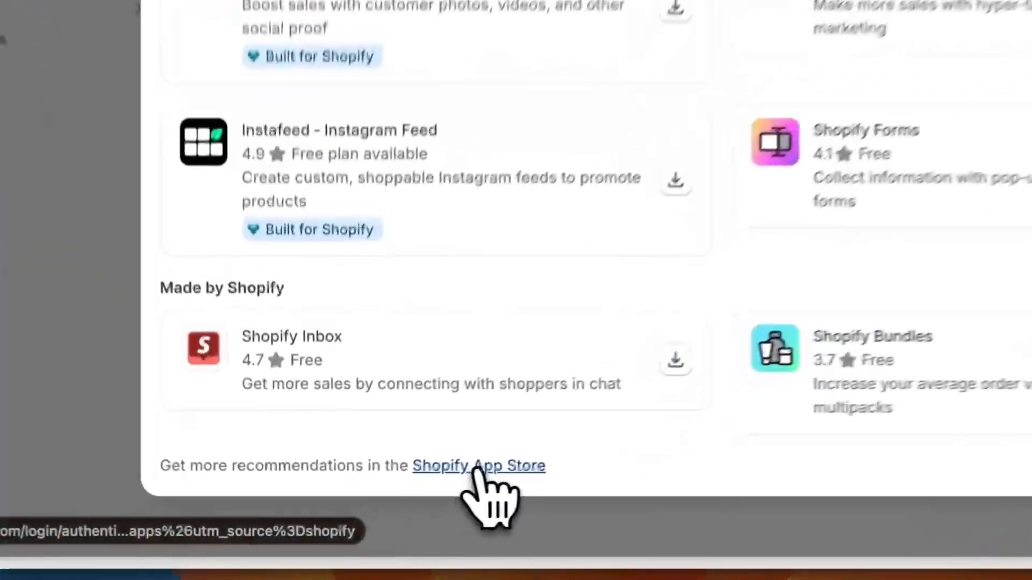
left_click(385, 513)
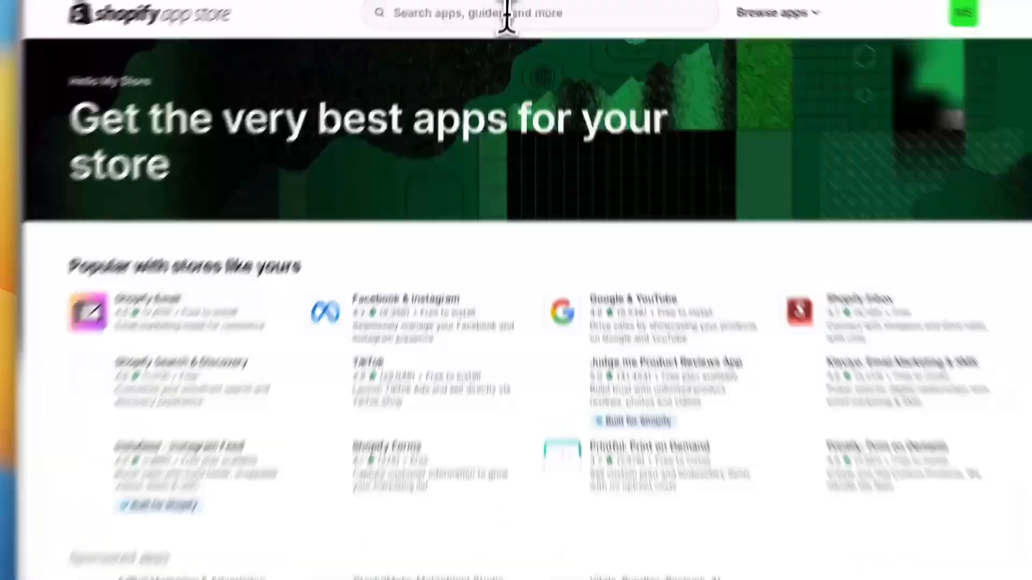
Search the App Store for klaviyo and install Klaviyo: Email Marketing & SMS
left_click(506, 14)
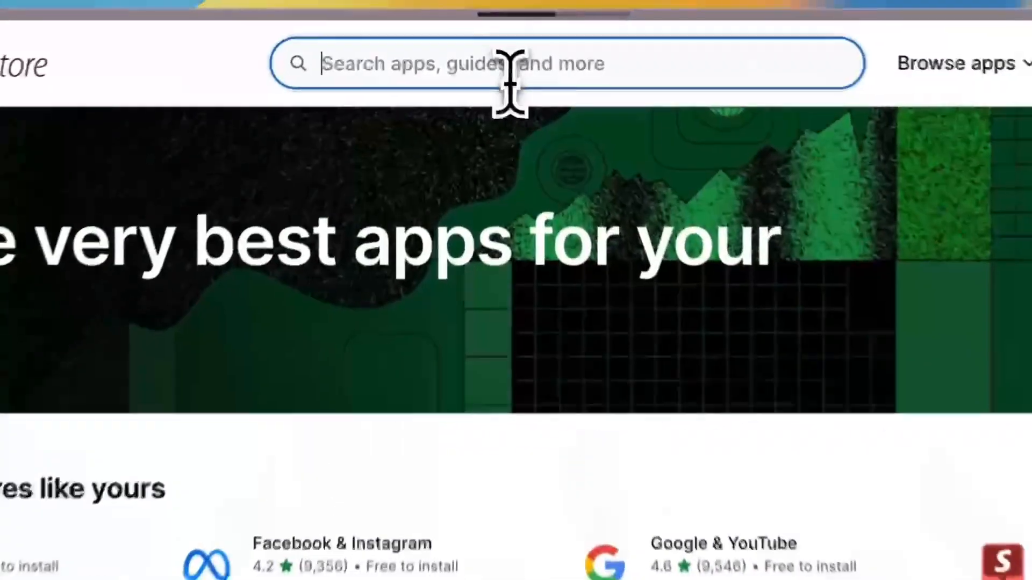
type("klaviyo")
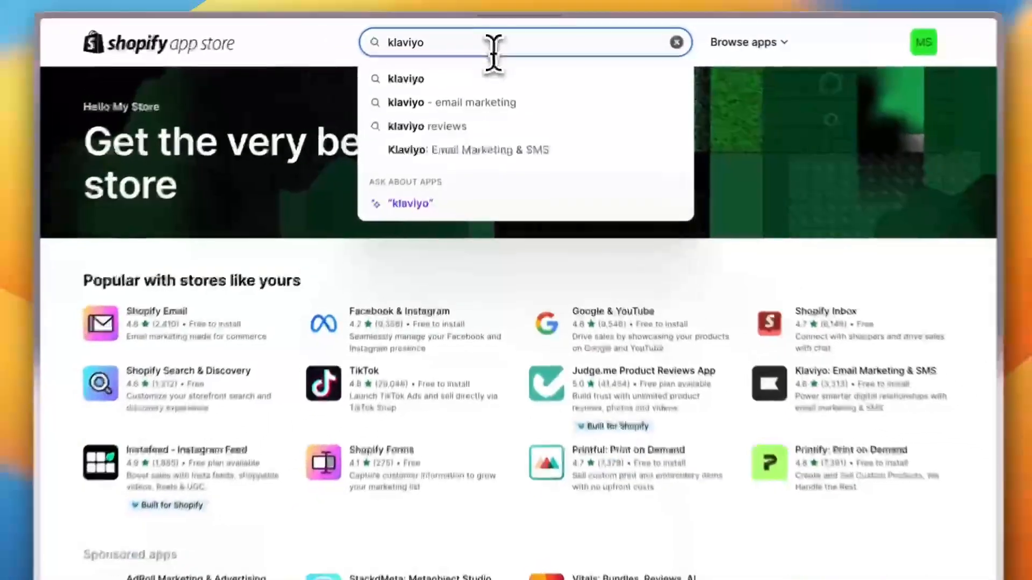
key("Return")
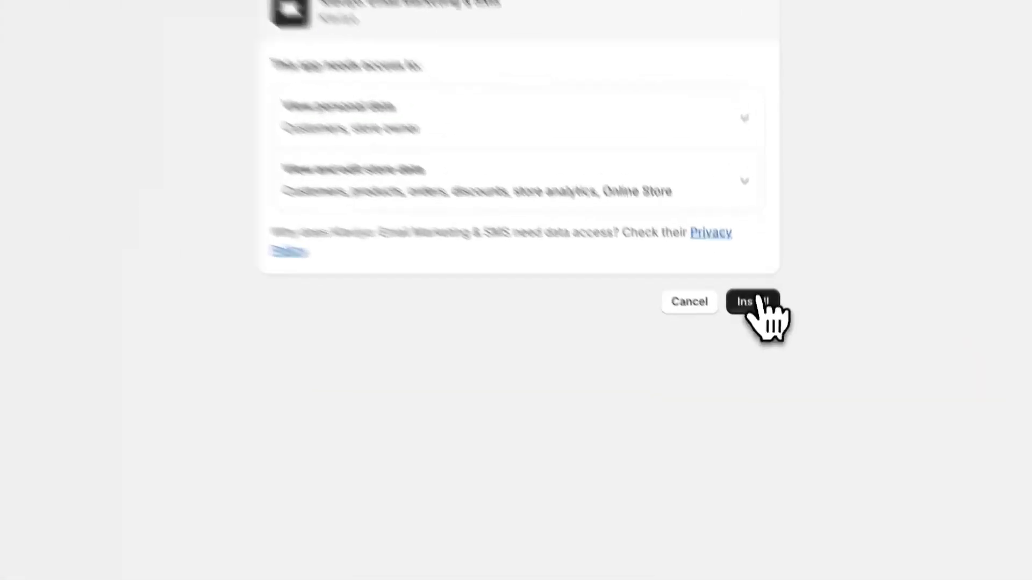
left_click(755, 302)
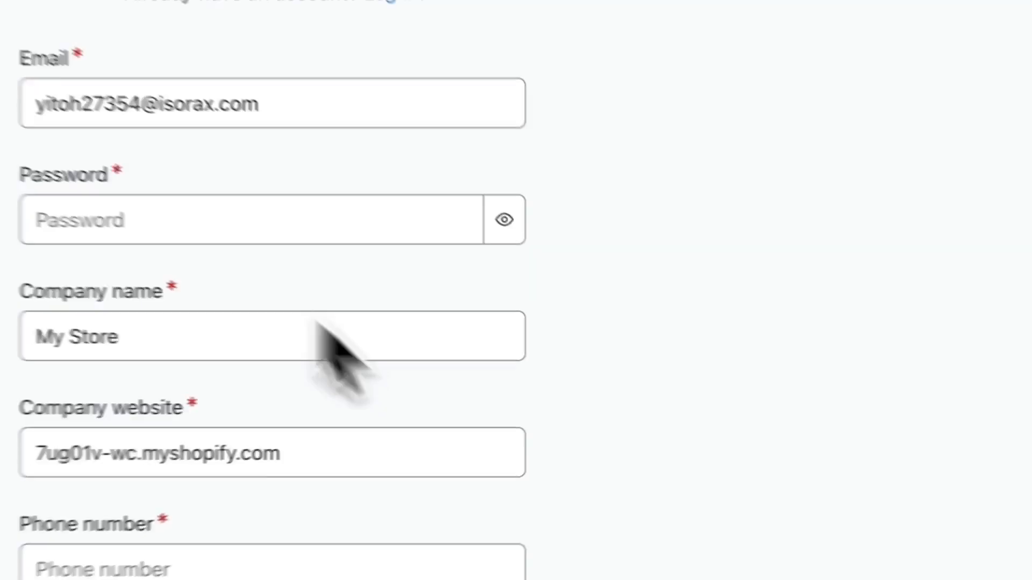
Enter the account password and contact phone number, then pass the reCAPTCHA check
left_click(256, 210)
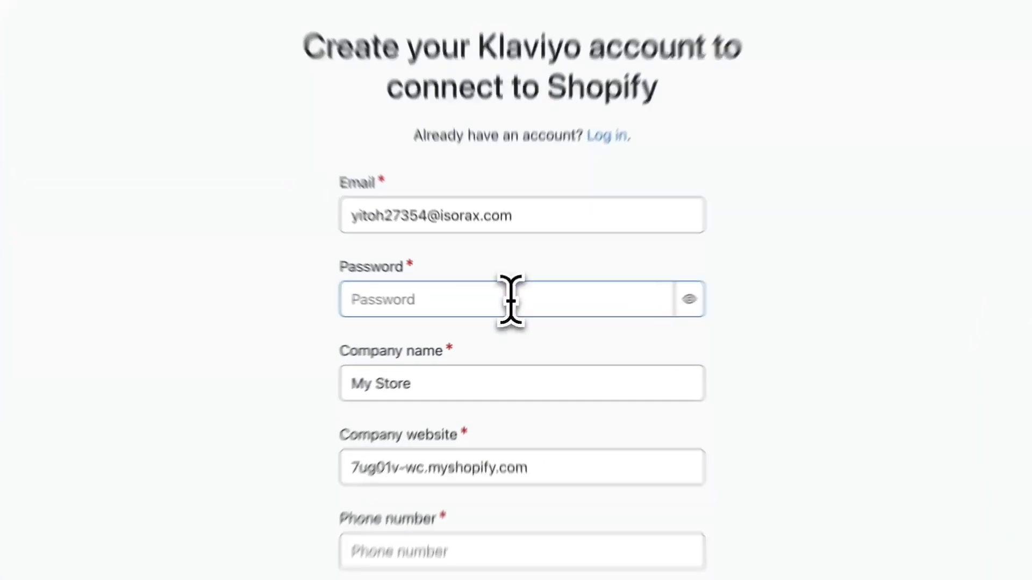
left_click(508, 307)
key("super+v")
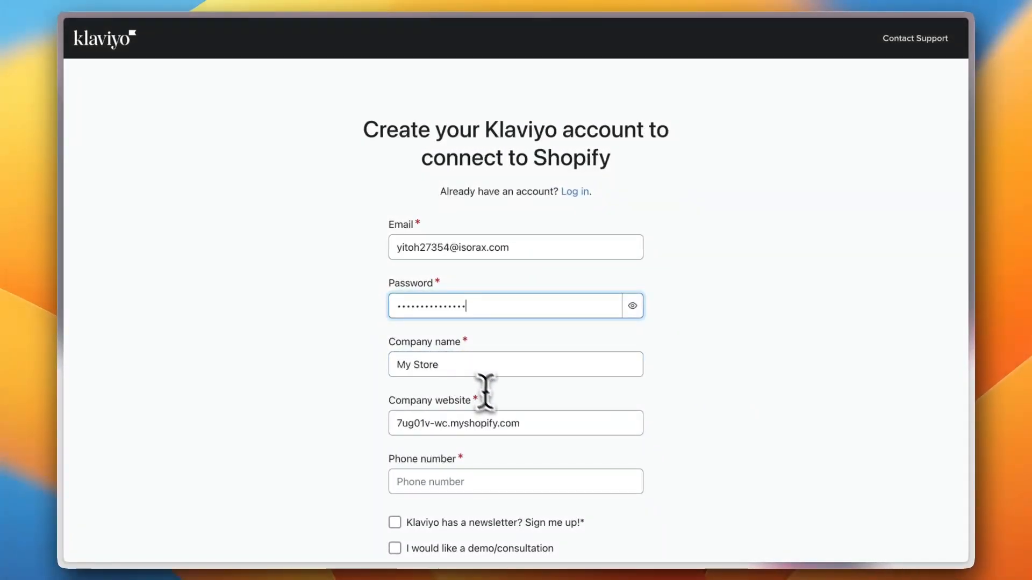
scroll(485, 392, "down", 4)
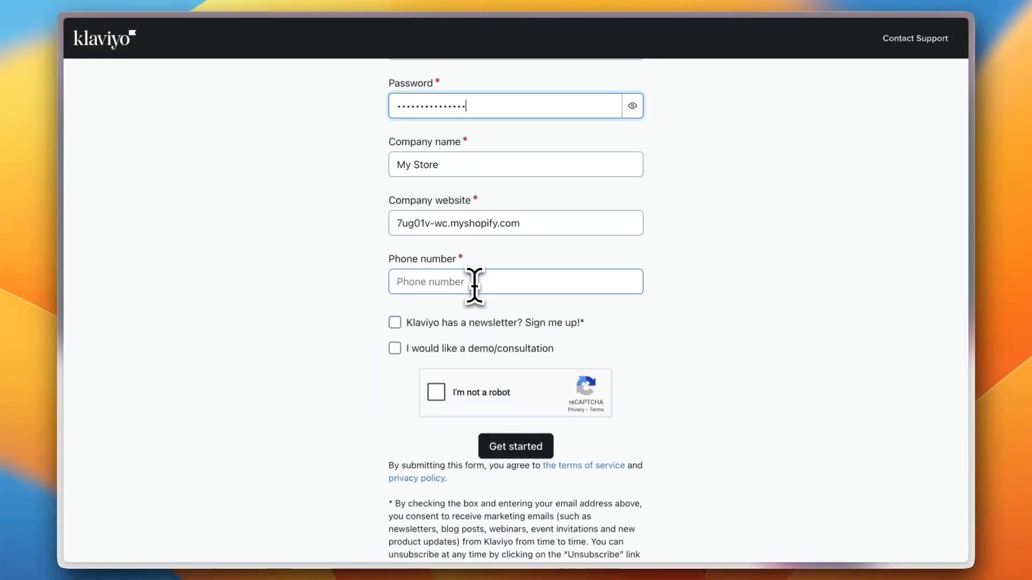
left_click(540, 285)
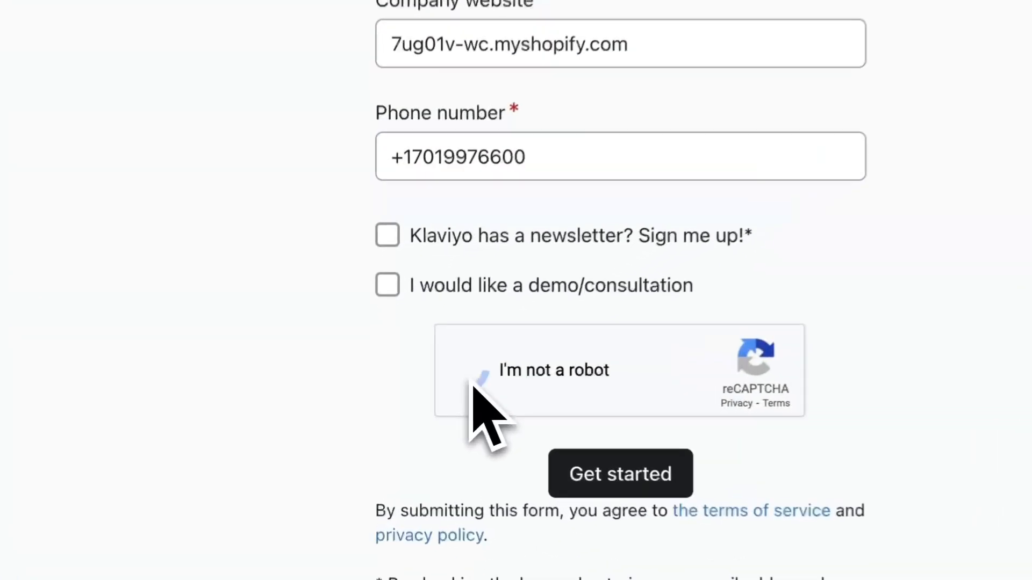
left_click(436, 395)
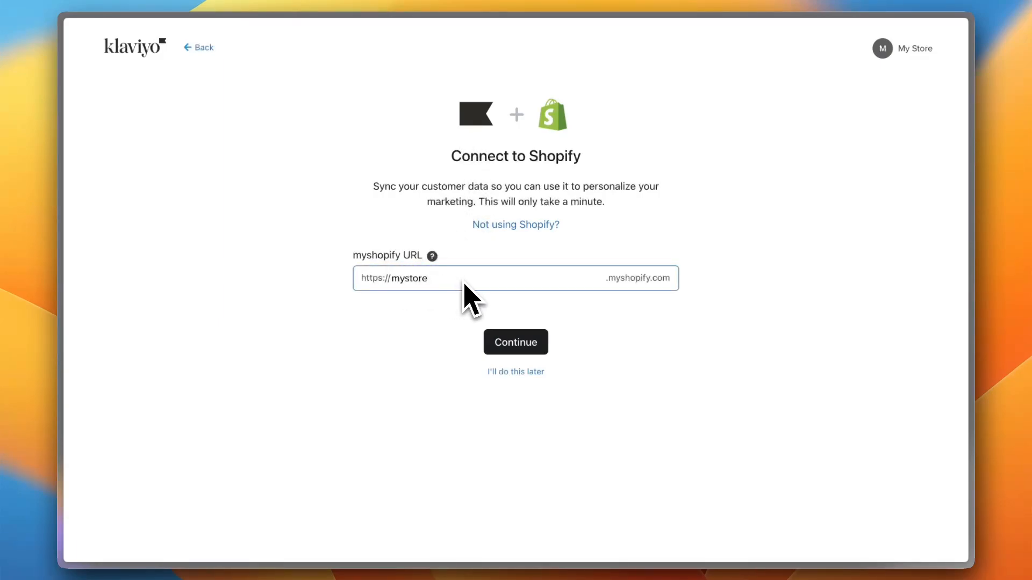
Postpone the Shopify link, choose Less than 1K contacts, and confirm address and sender details
left_click(516, 372)
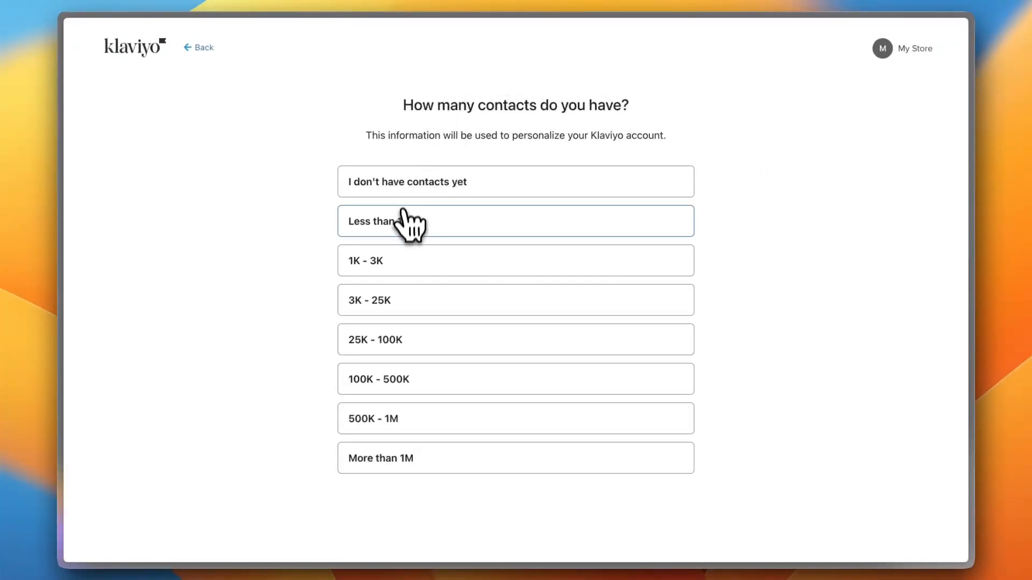
left_click(469, 219)
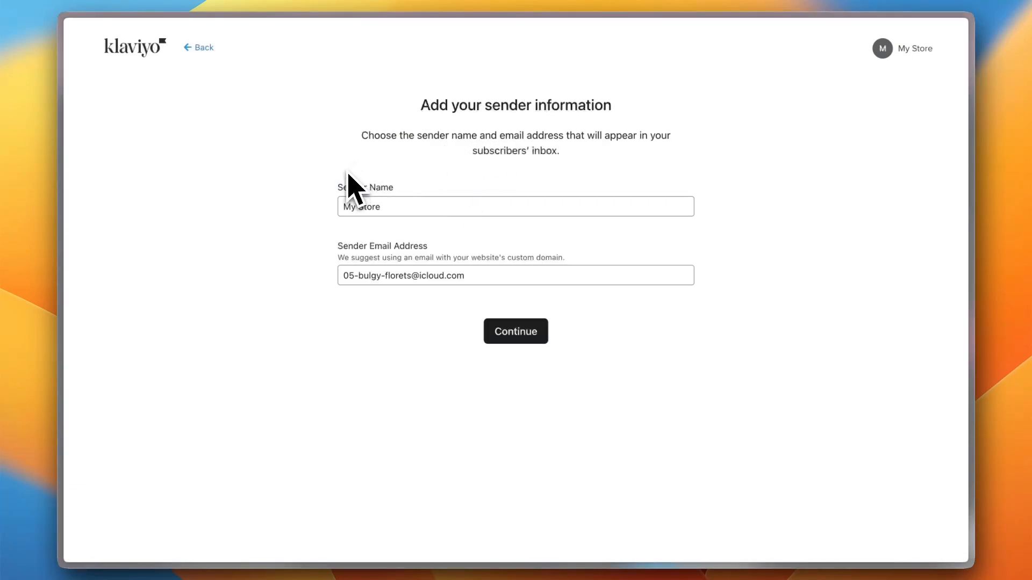
left_click(355, 193)
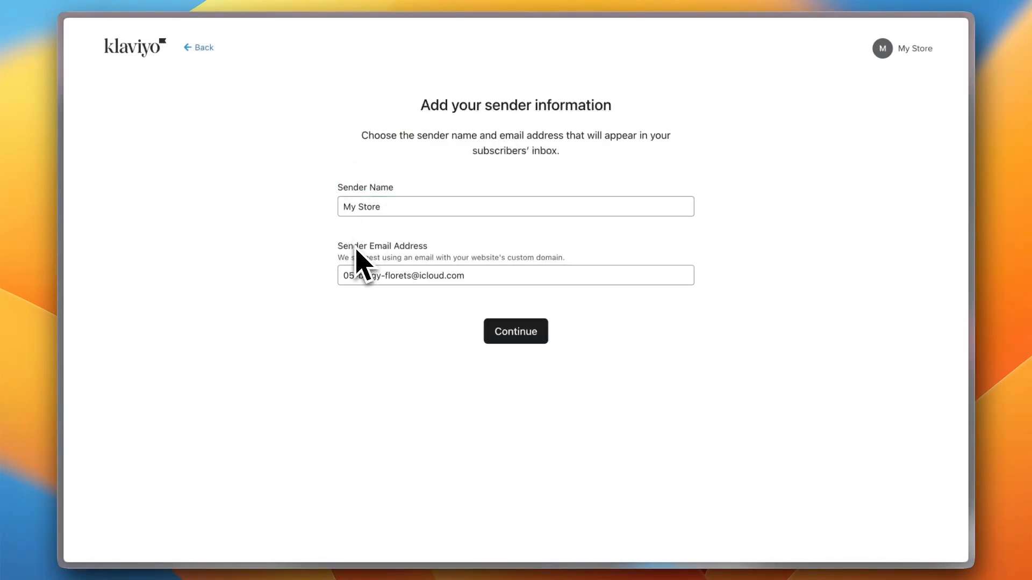
left_click(518, 336)
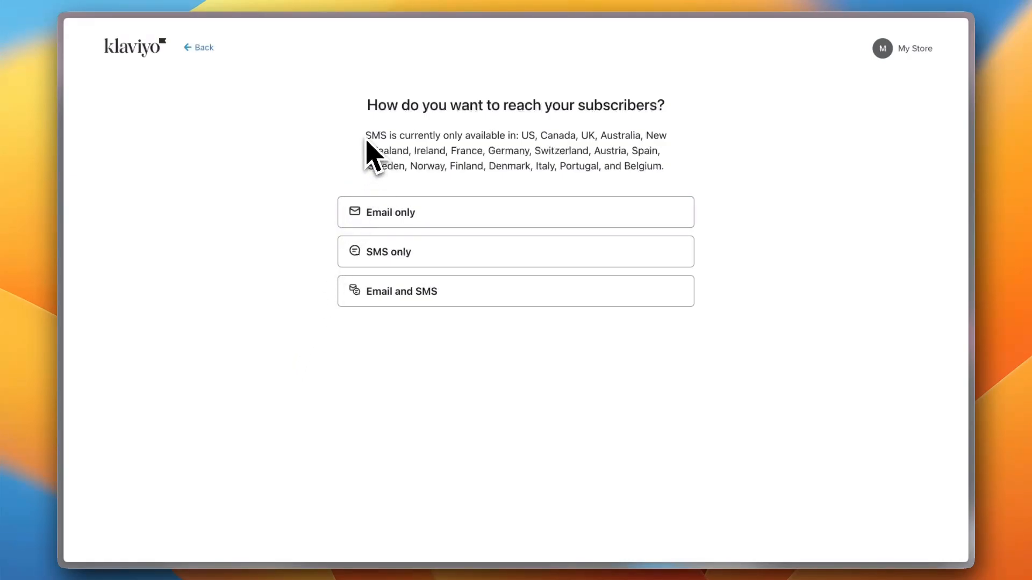
After reading the SMS availability note, choose Email only for reaching subscribers
left_click_drag(365, 136, 570, 135)
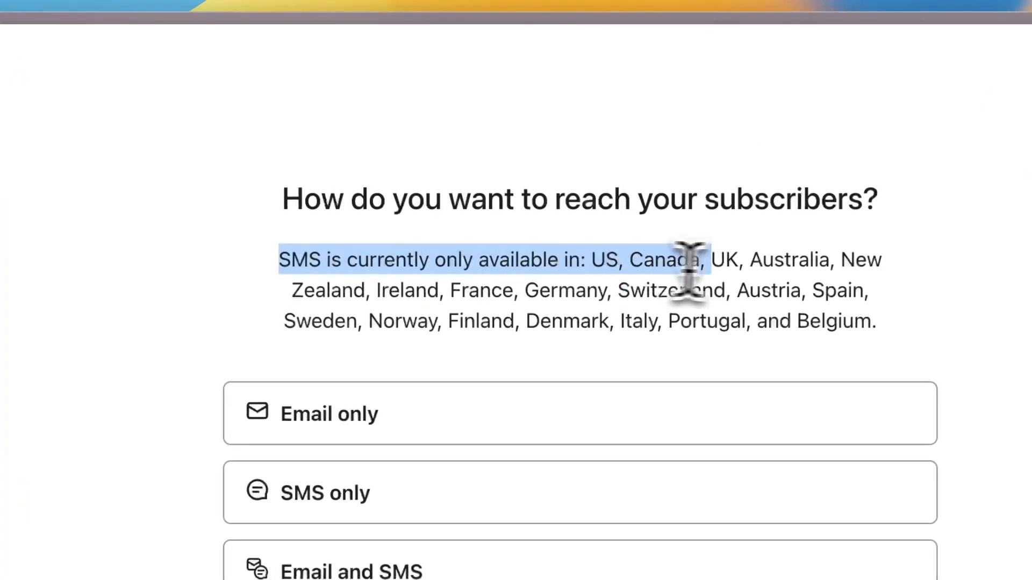
left_click_drag(694, 260, 902, 339)
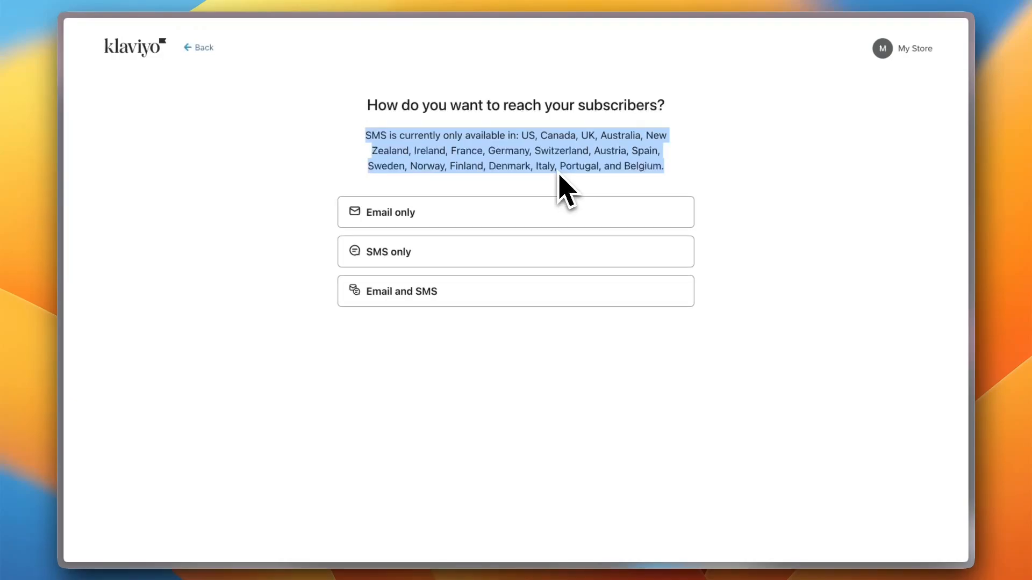
left_click(445, 218)
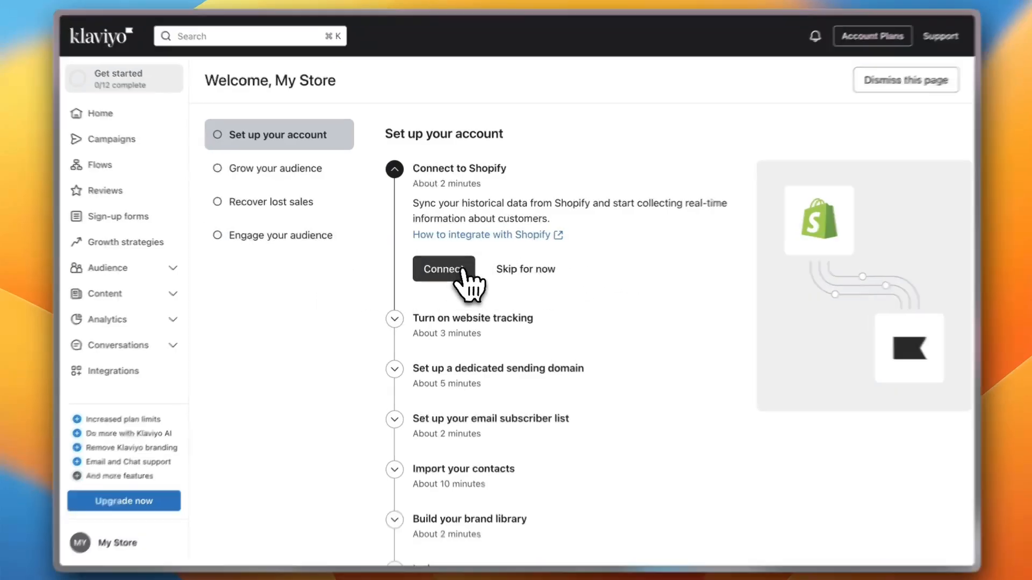
Open Klaviyo's Shopify integration settings and place the cursor in the Store URL field
left_click(463, 269)
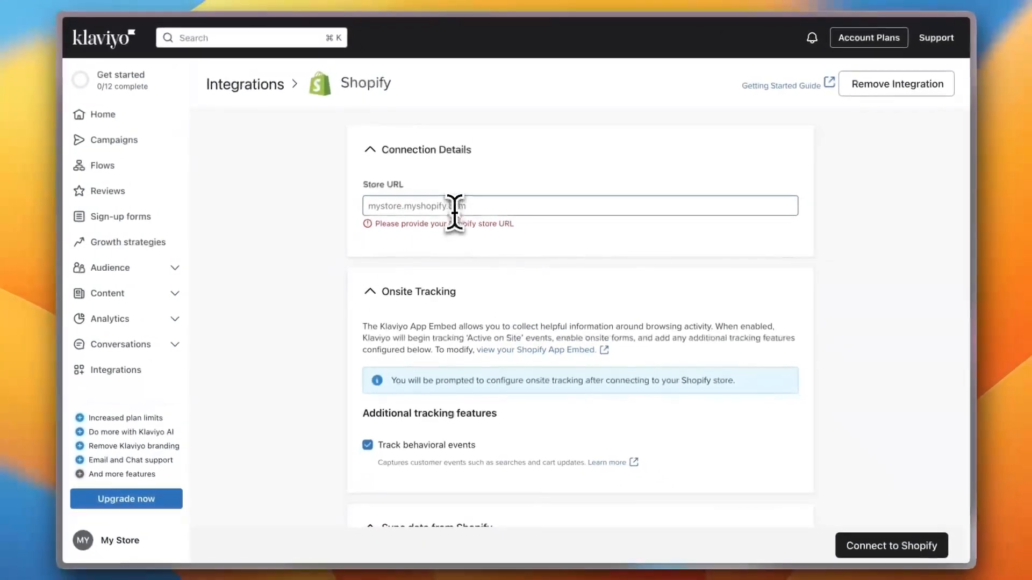
left_click(454, 207)
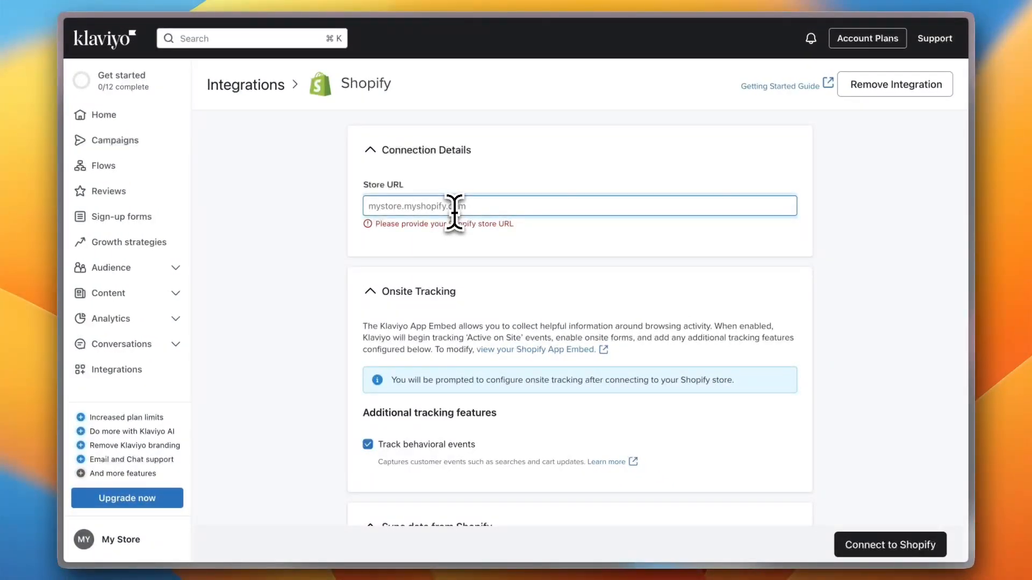
Copy the store's myshopify.com address from Shopify's General settings into Klaviyo's Store URL
mouse_move(58, 178)
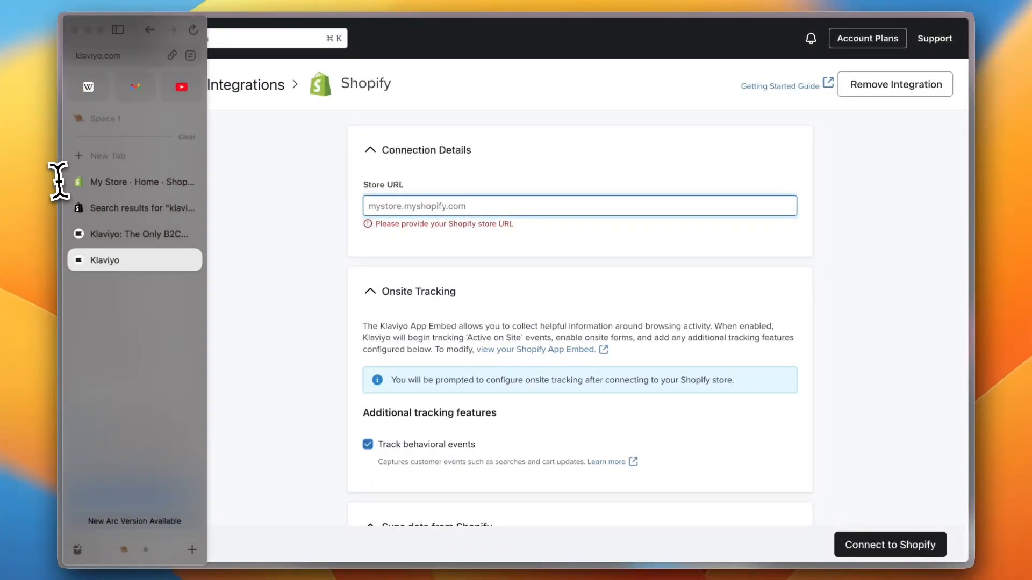
left_click(124, 183)
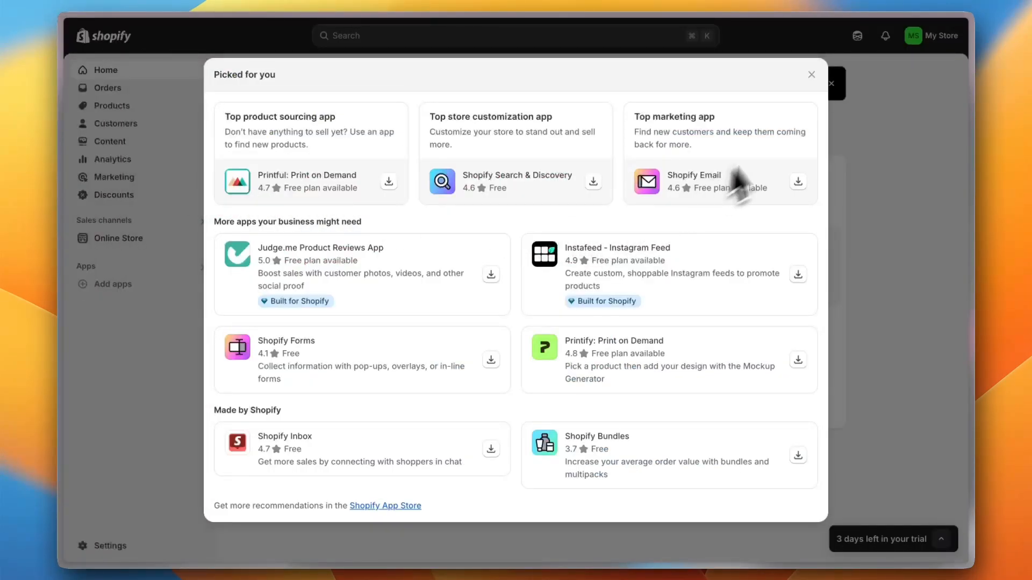
left_click(811, 75)
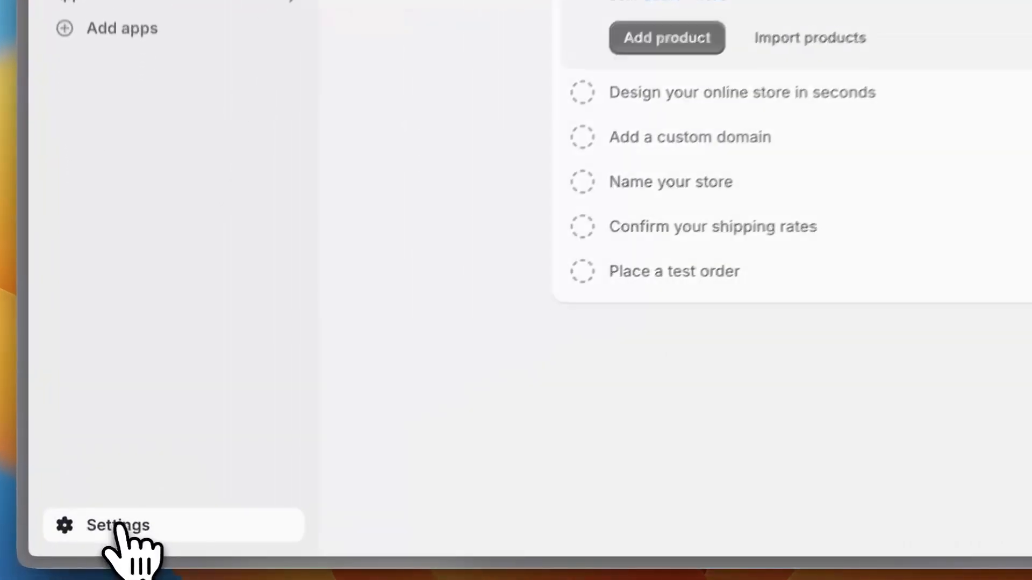
left_click(112, 544)
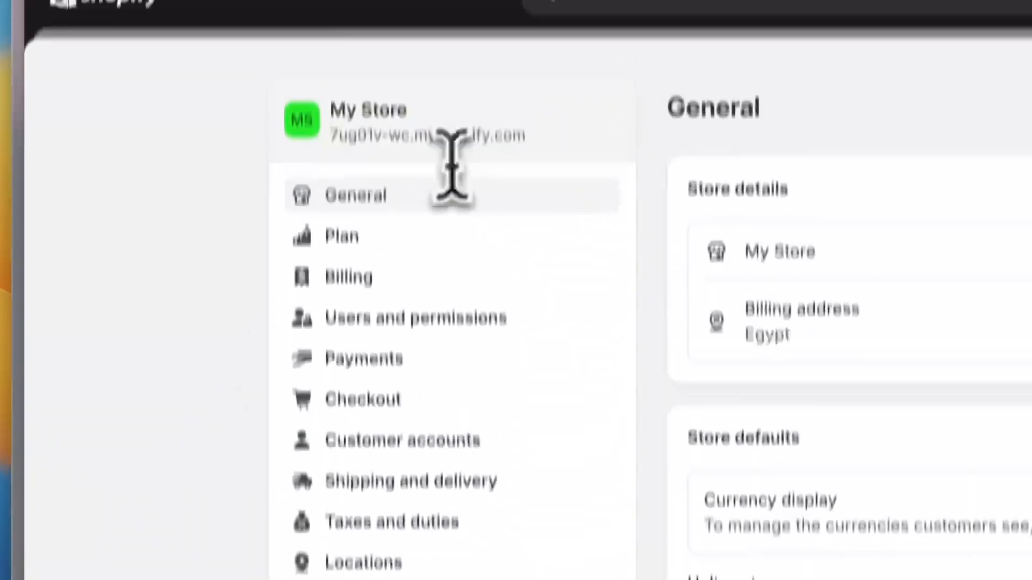
left_click_drag(333, 198, 344, 198)
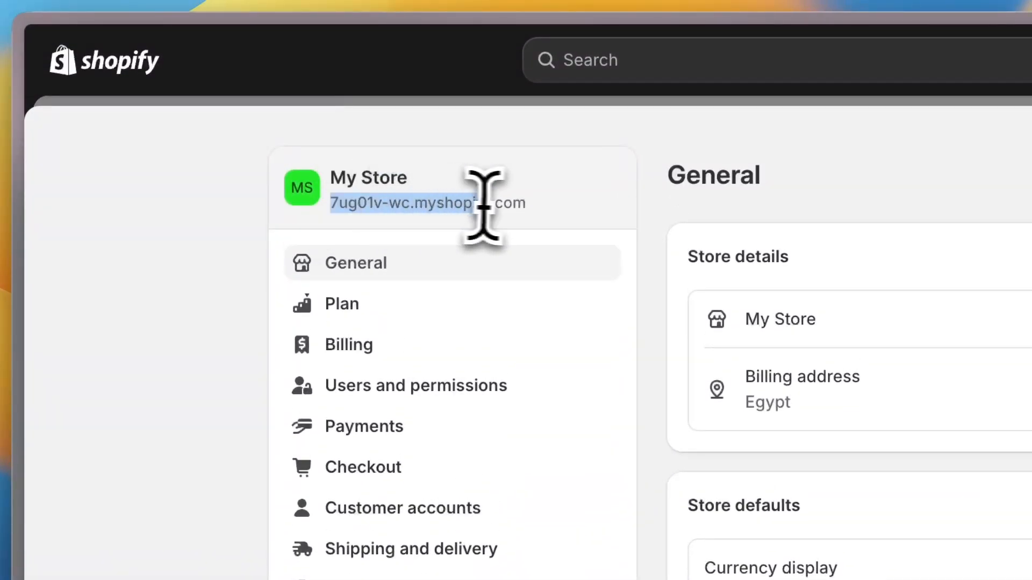
left_click_drag(483, 206, 537, 213)
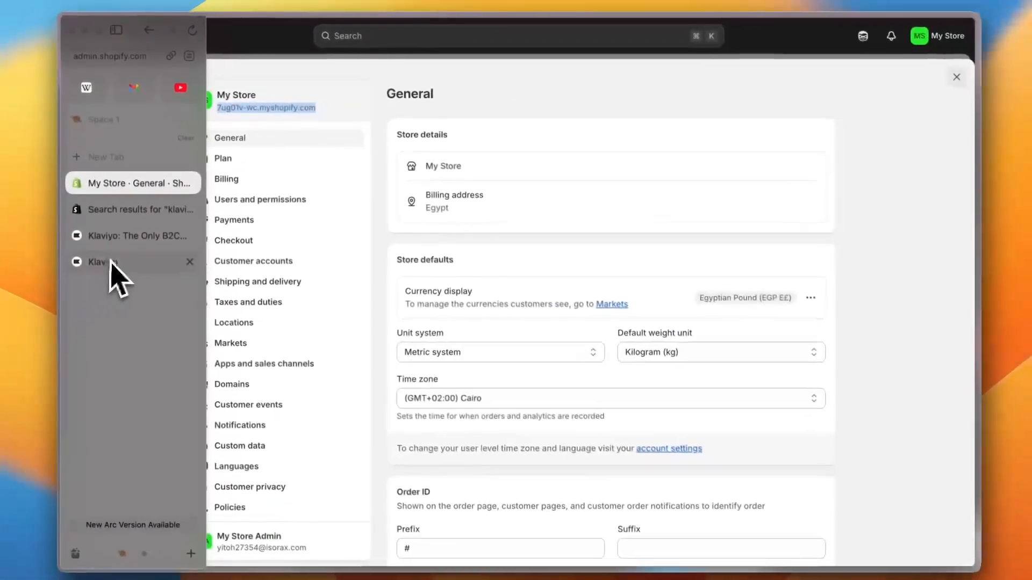
left_click(115, 261)
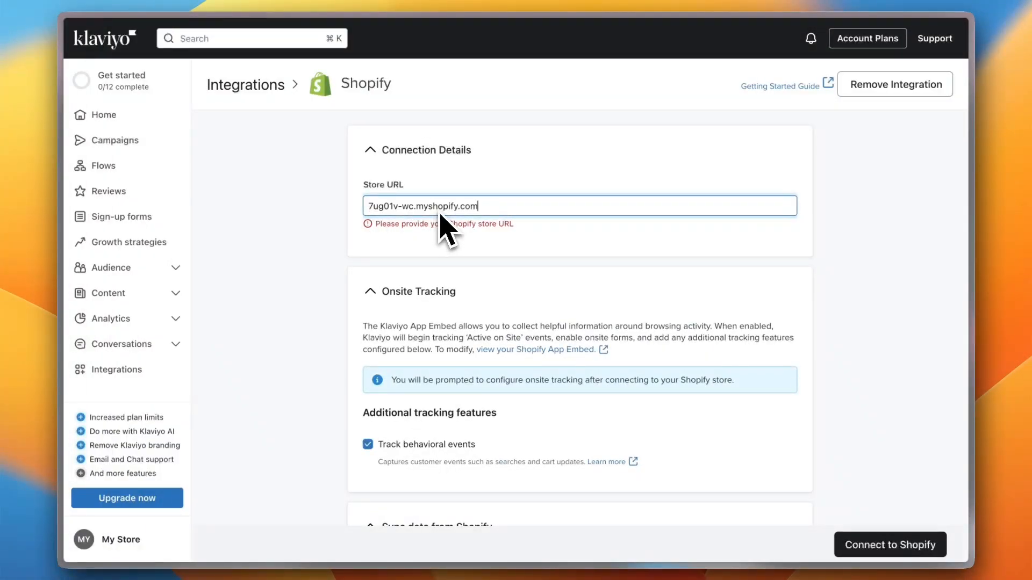
Sync Shopify subscribers into the Email List and confirm the new Shopify integration
scroll(591, 317, "down", 7)
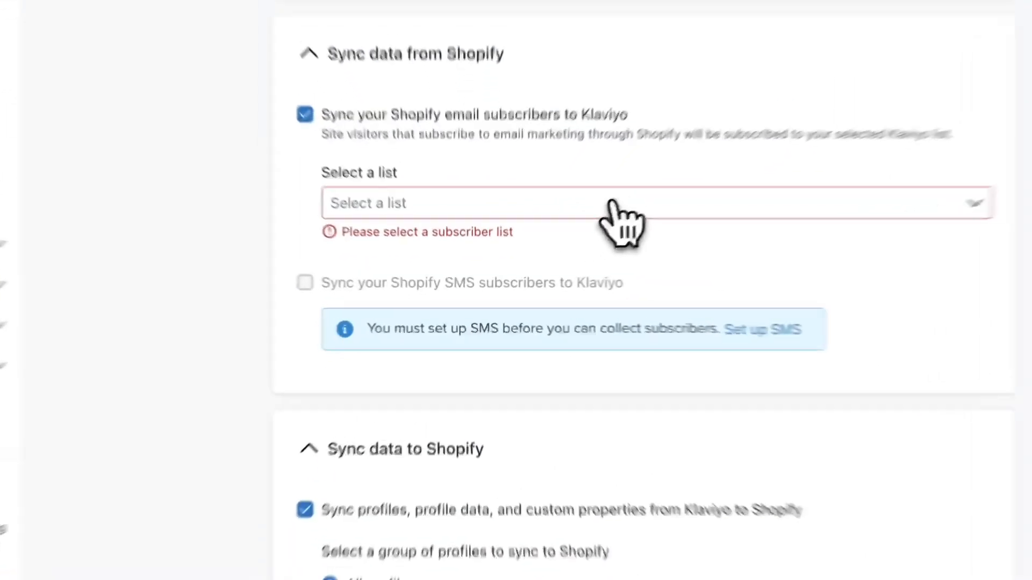
left_click(562, 242)
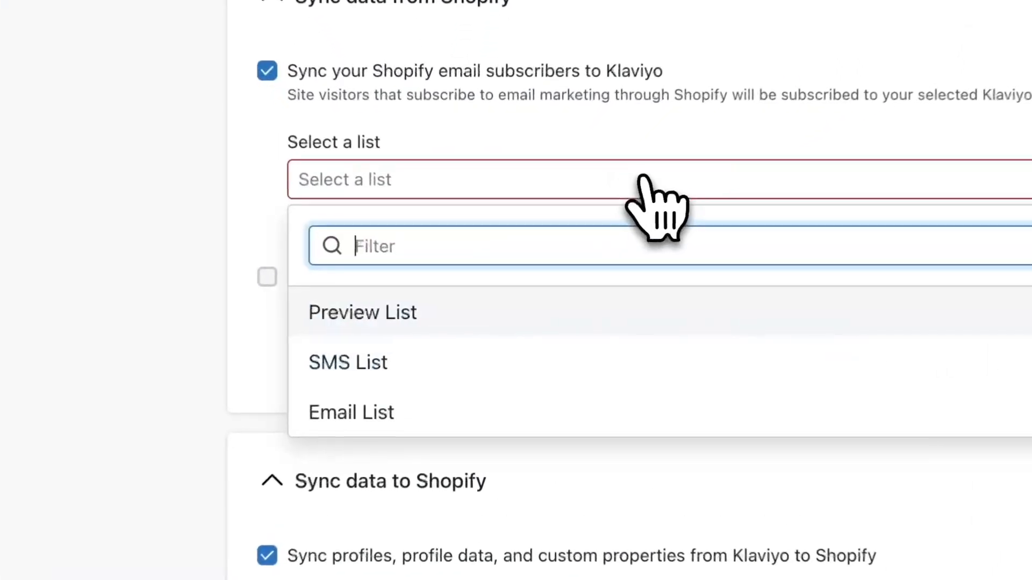
left_click(394, 400)
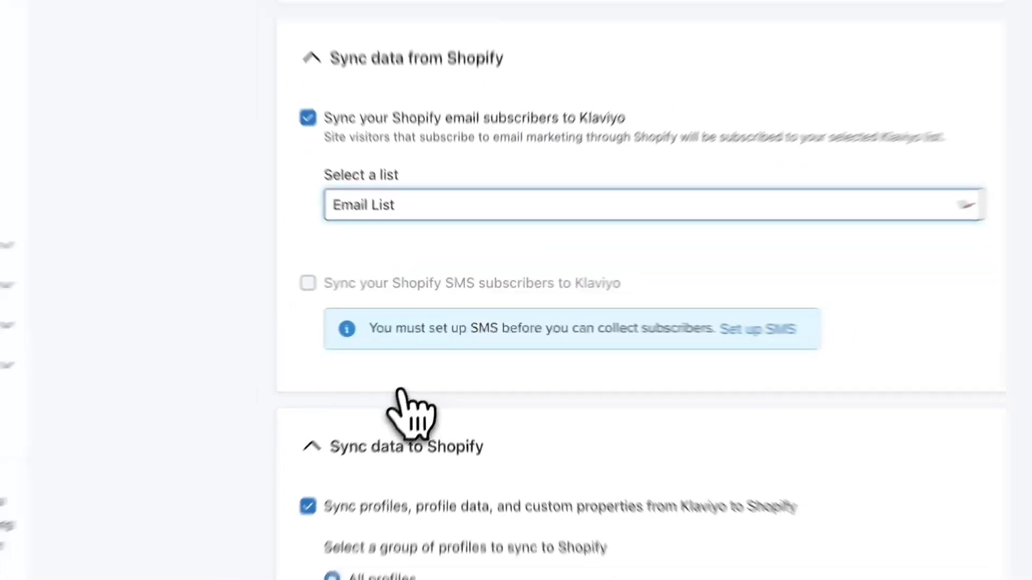
scroll(524, 228, "down", 7)
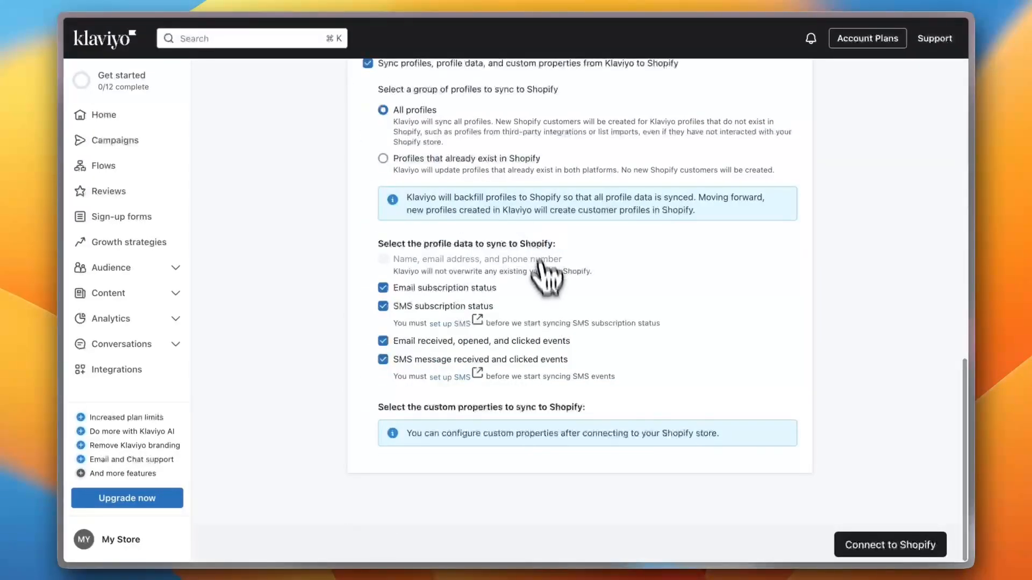
left_click(879, 545)
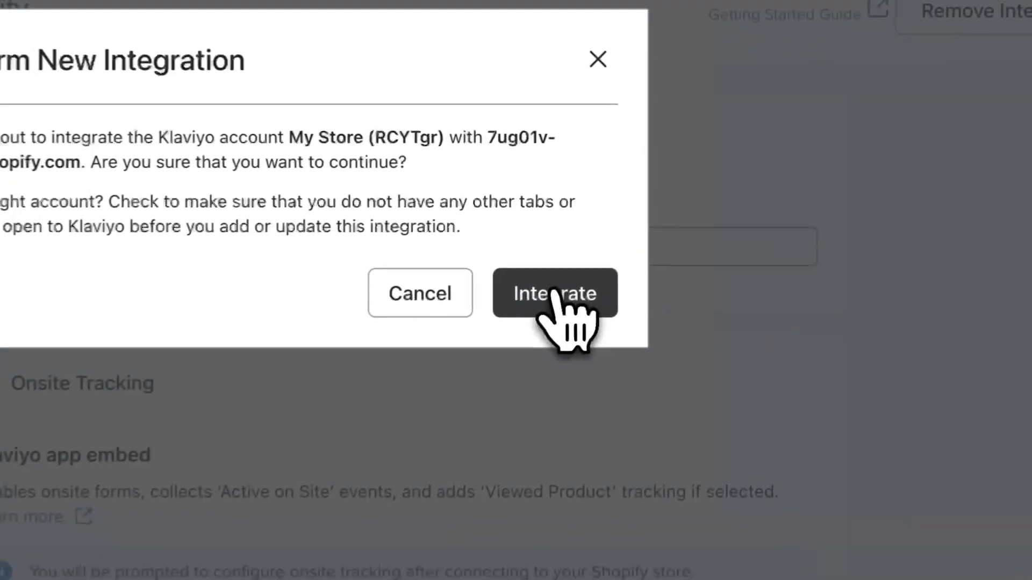
left_click(657, 230)
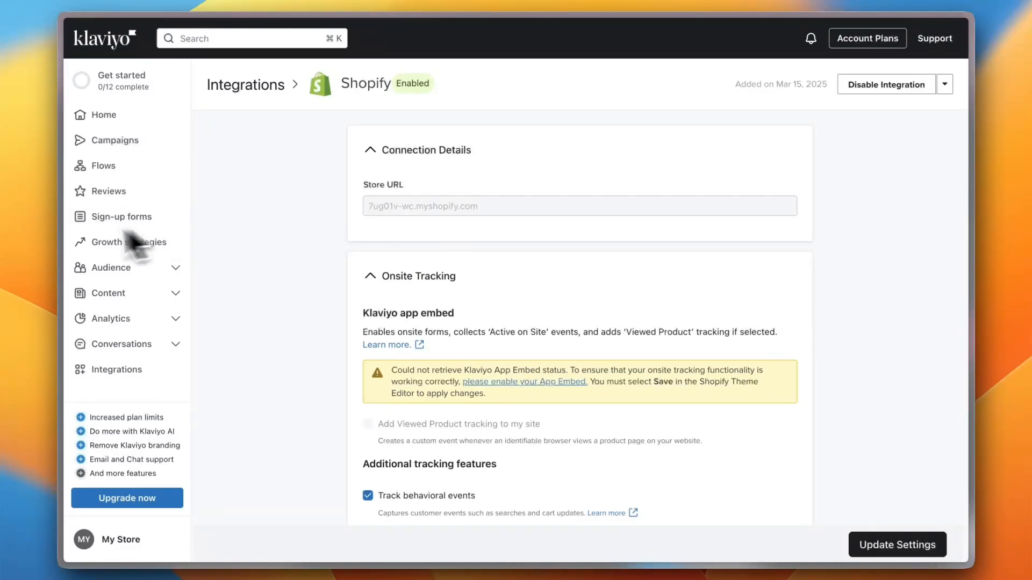
Close the Shopify settings and launch Klaviyo: Email Marketing & SMS from the installed apps
mouse_move(62, 228)
left_click(115, 183)
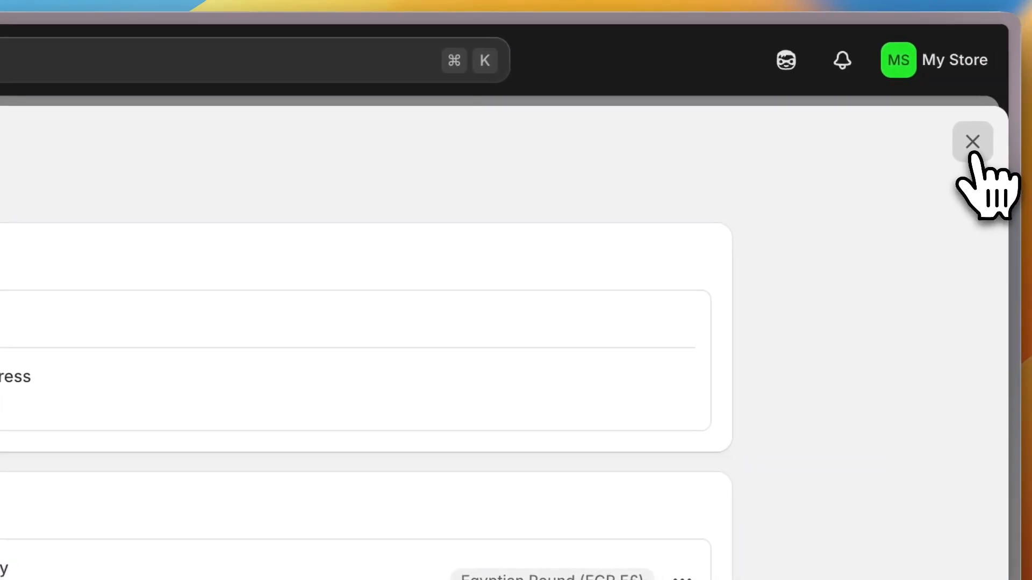
left_click(973, 146)
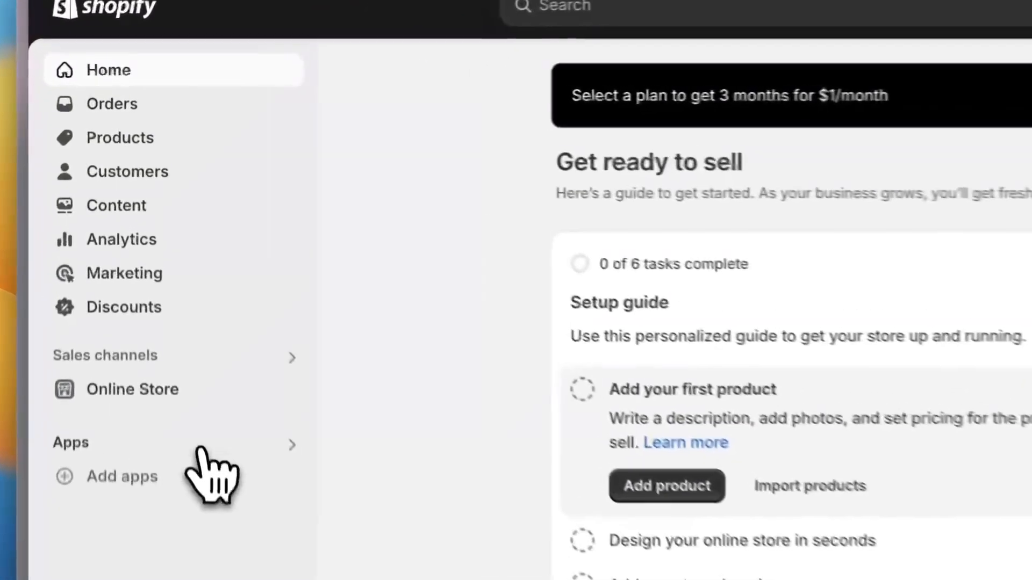
left_click(172, 267)
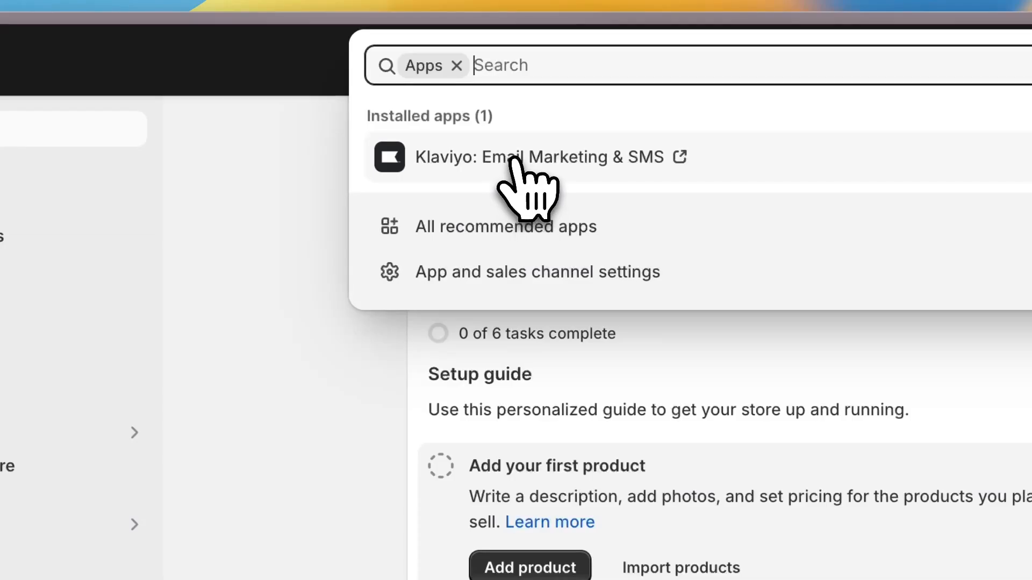
left_click(515, 161)
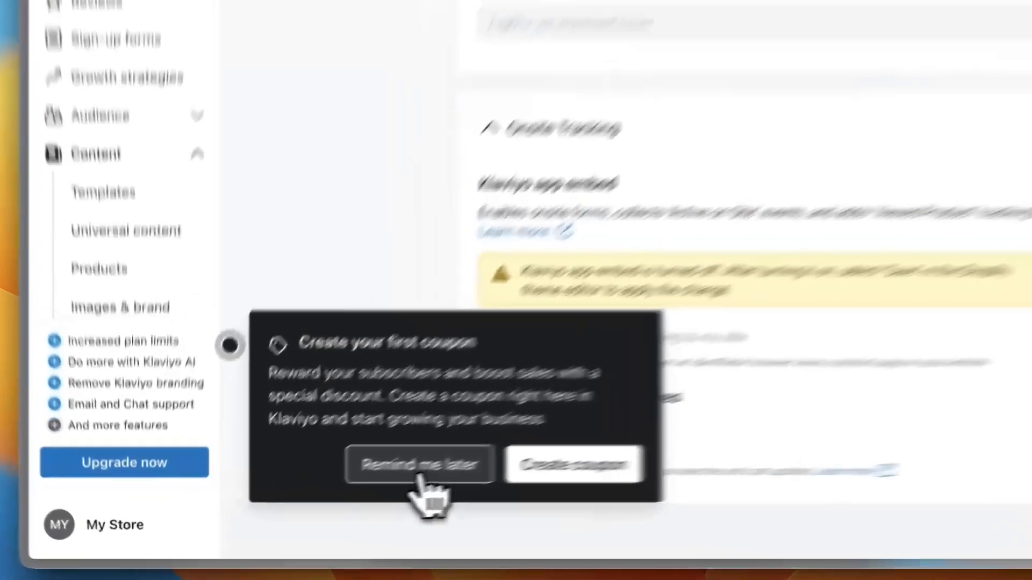
Defer the coupon popup with Remind me later and go to Campaigns
left_click(325, 499)
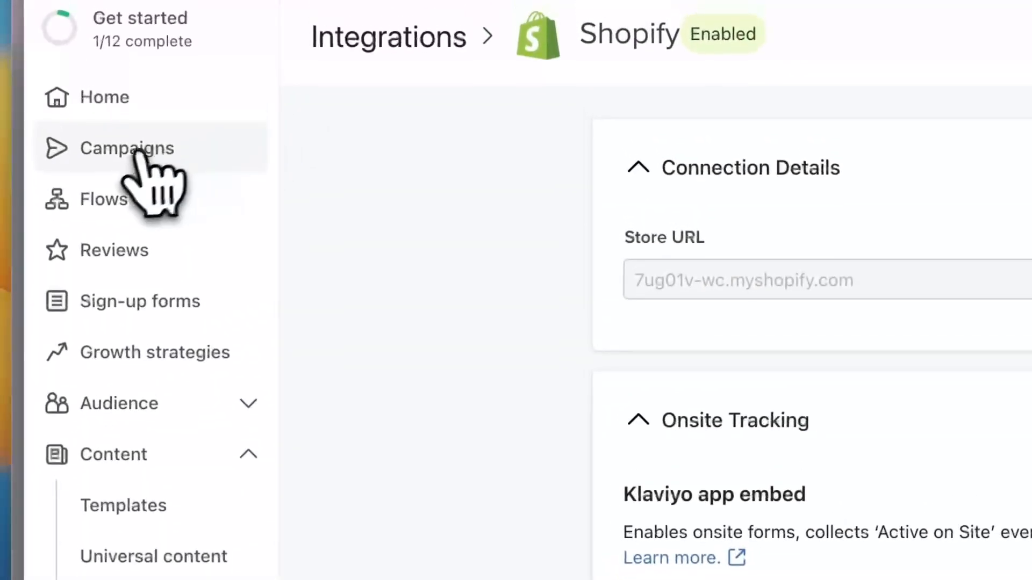
left_click(134, 153)
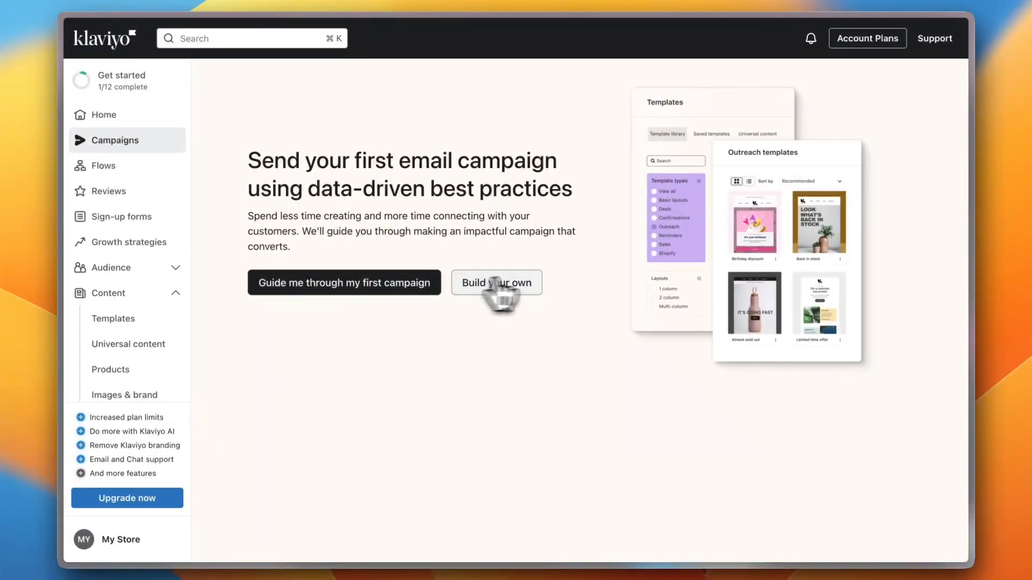
Build your own Email campaign named 'test campaign', without tags, and continue to Recipients
left_click(518, 283)
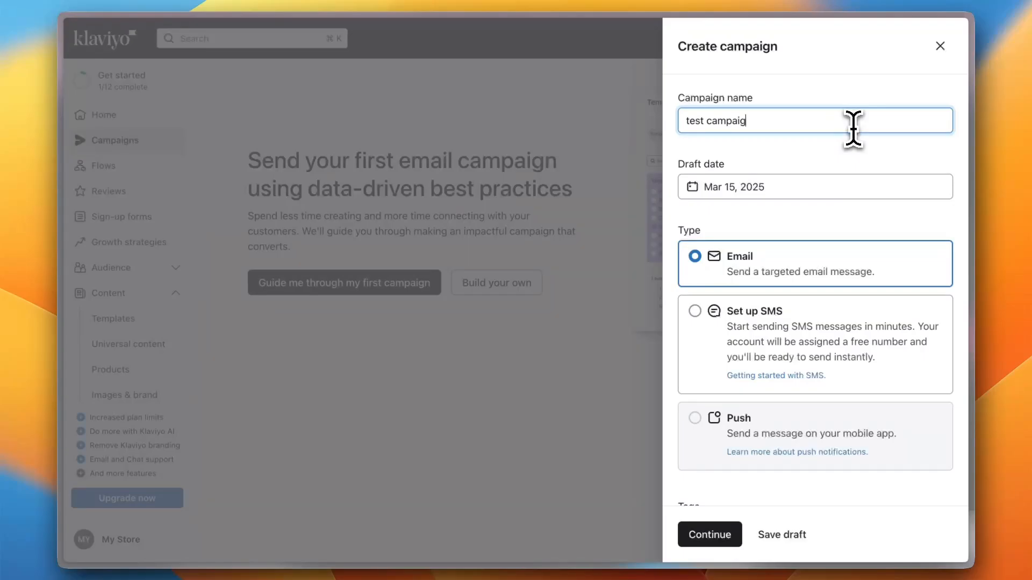
scroll(757, 226, "down", 3)
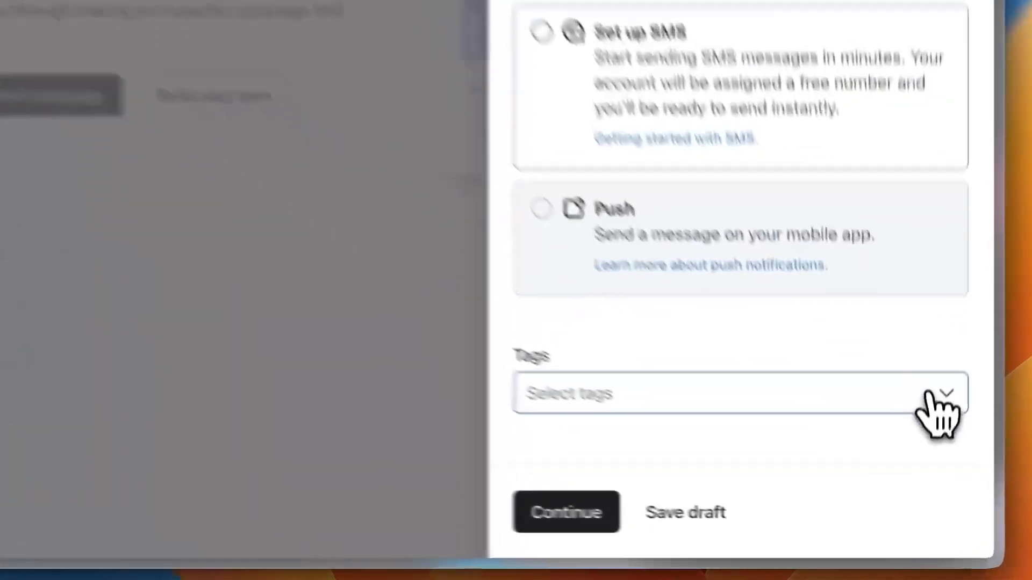
left_click(924, 463)
left_click(930, 464)
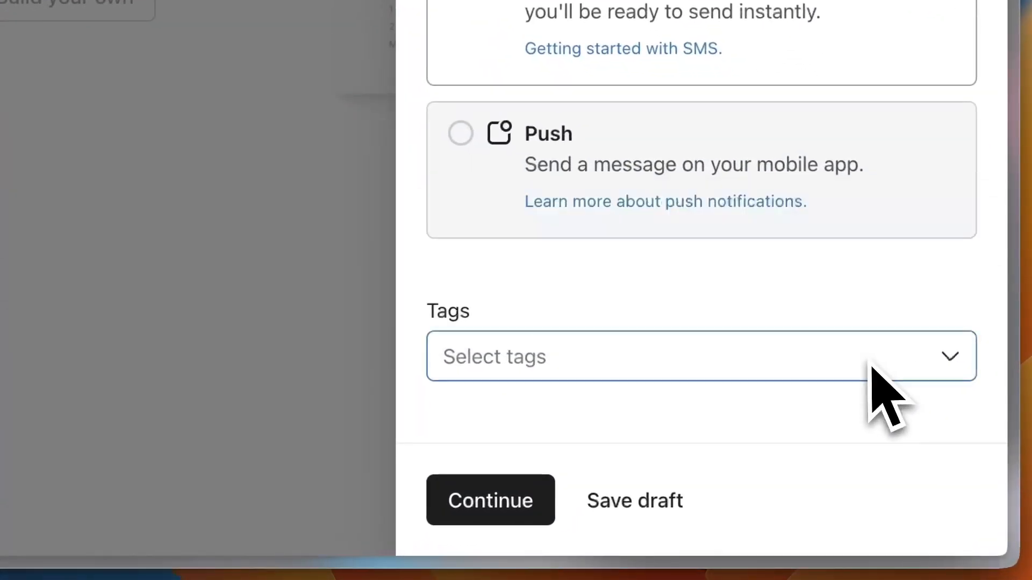
left_click(507, 491)
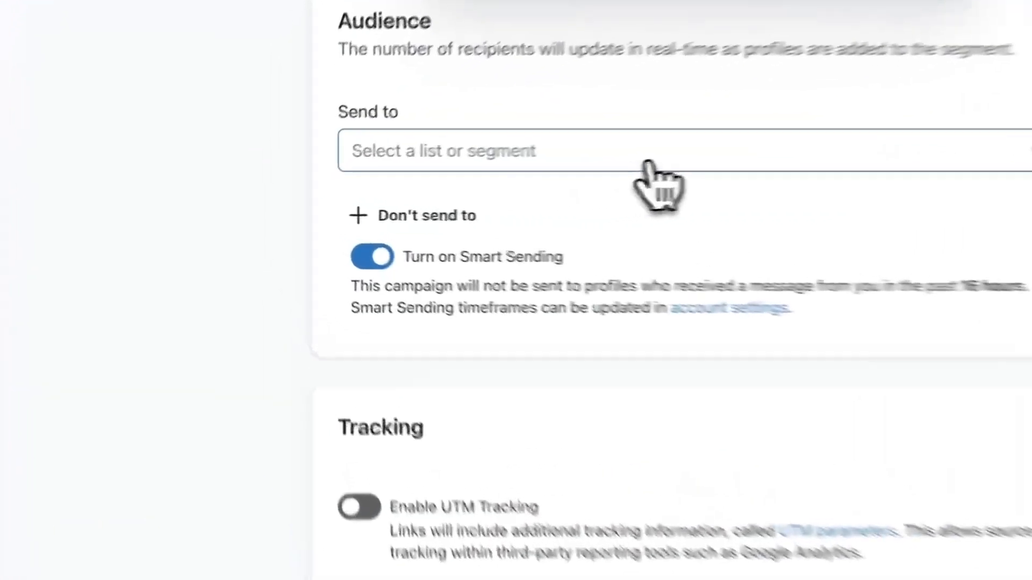
Send the campaign to Email List (1) with UTM tracking enabled, then continue to the Message step
left_click(483, 185)
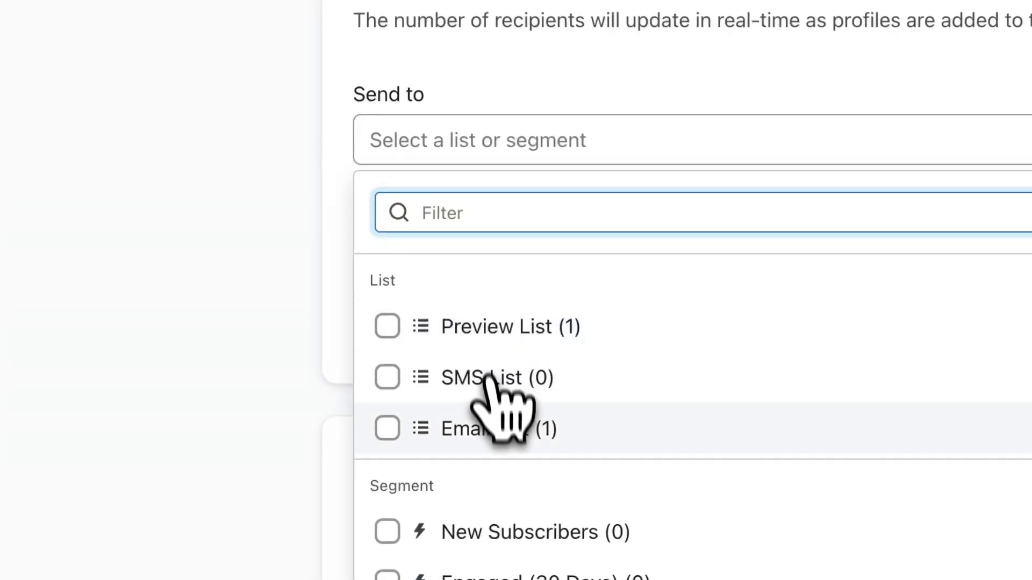
left_click(489, 430)
left_click(263, 344)
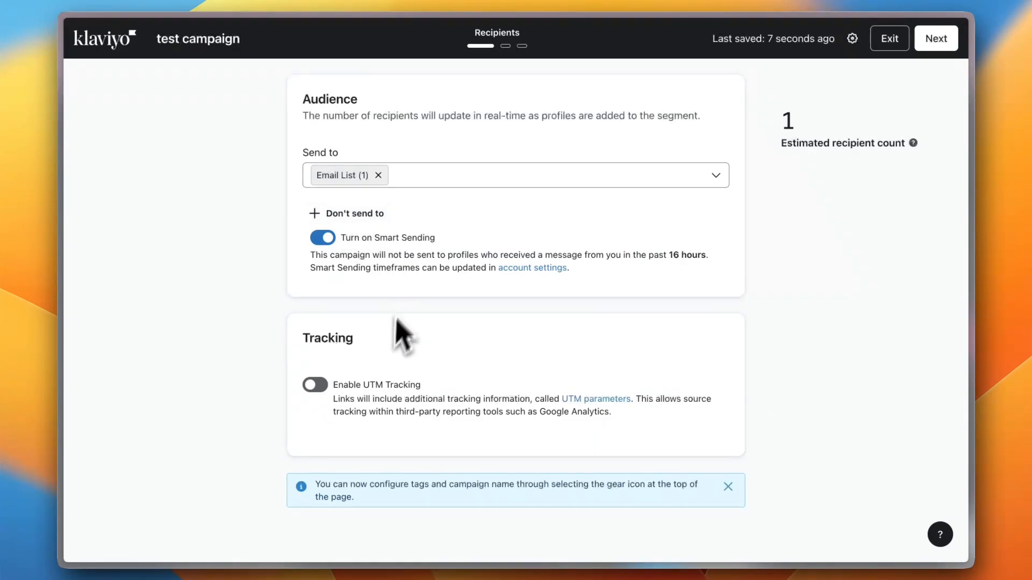
left_click(315, 385)
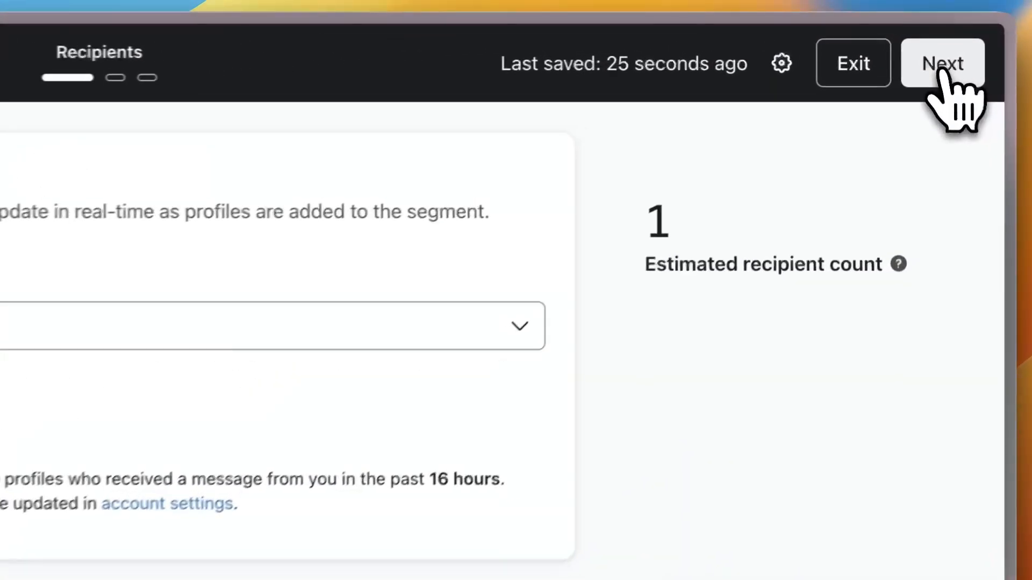
left_click(937, 40)
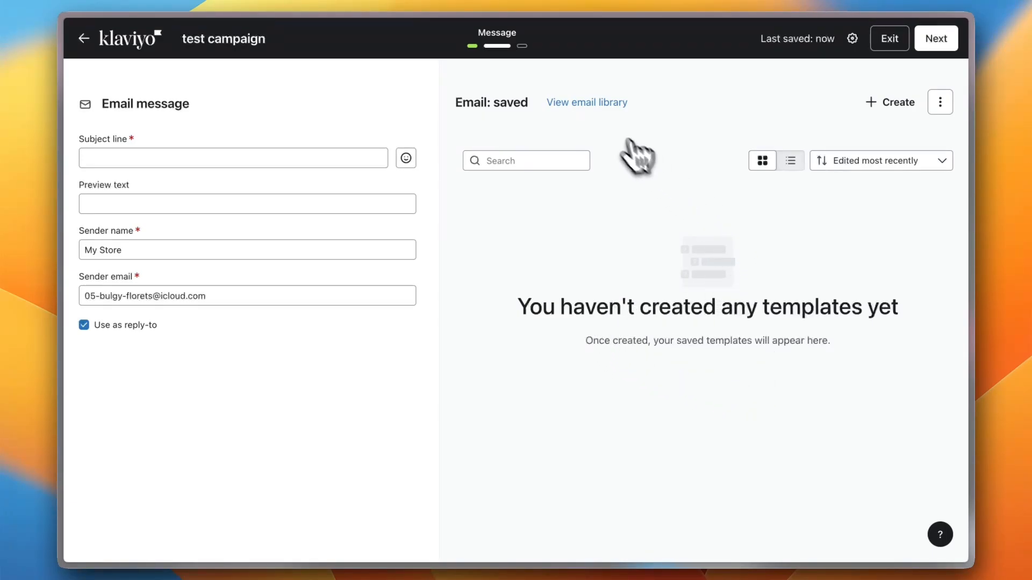
Browse the library of email templates
left_click(585, 106)
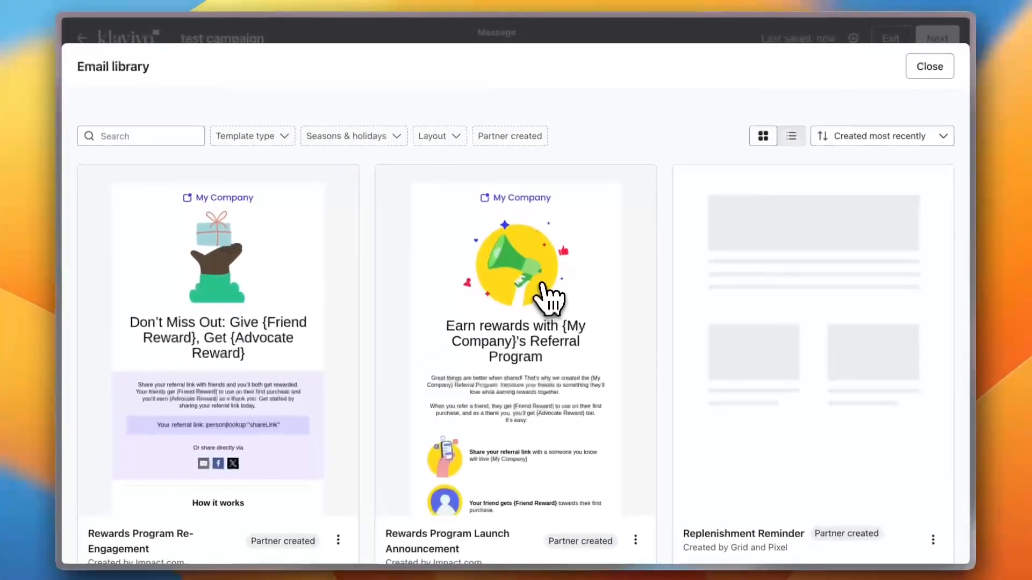
scroll(537, 295, "down", 2)
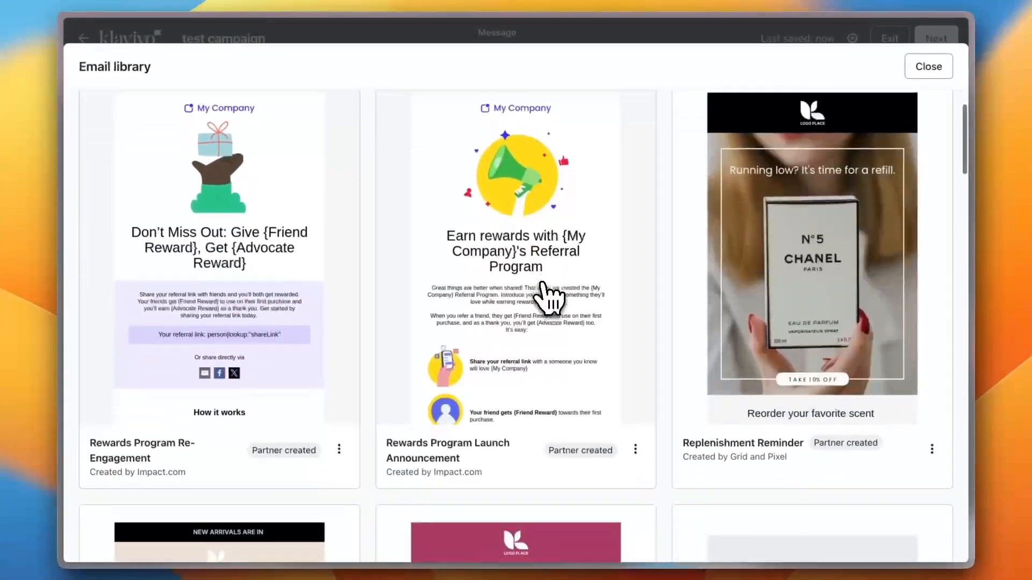
scroll(548, 295, "down", 10)
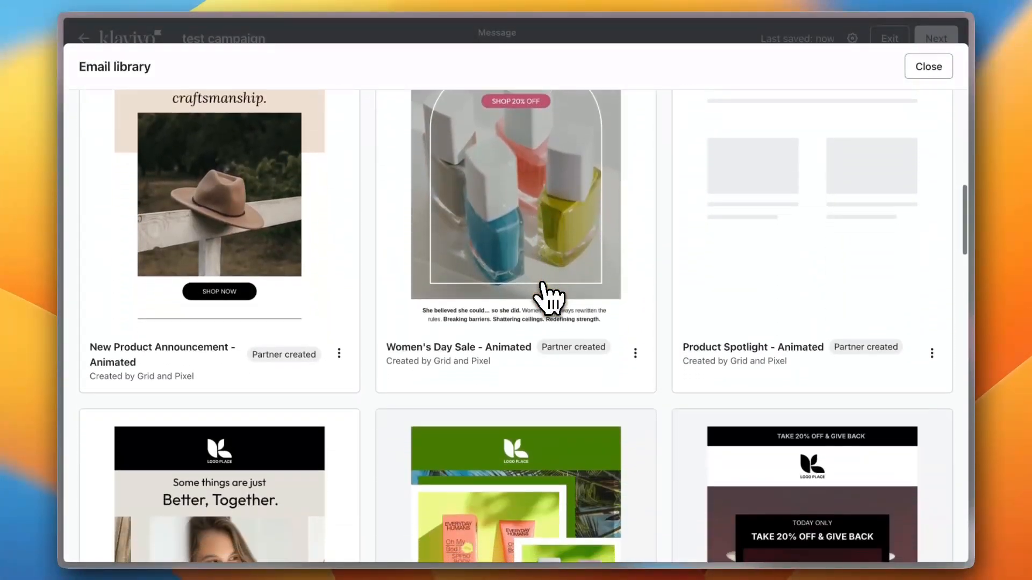
scroll(542, 284, "down", 6)
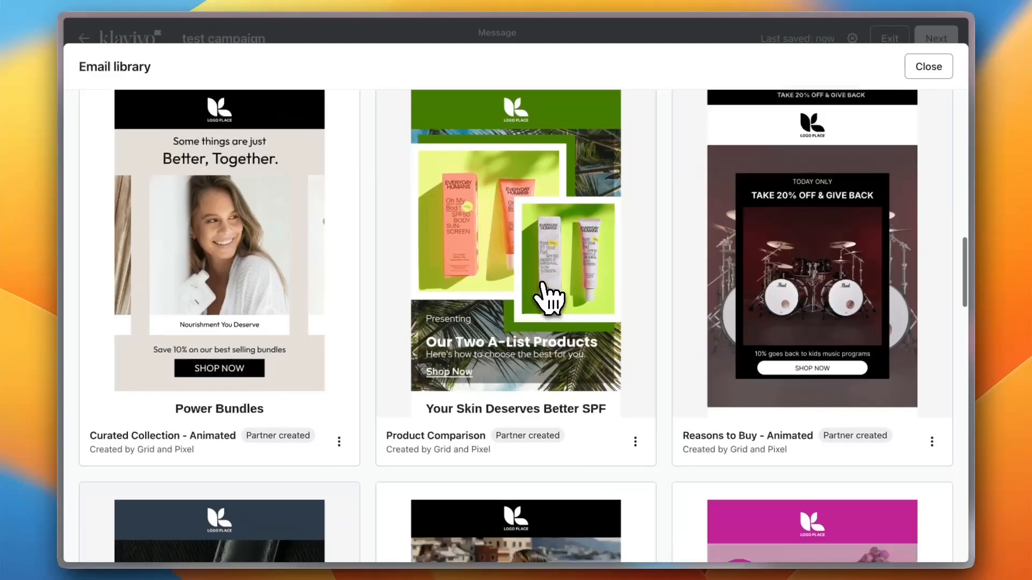
scroll(548, 299, "down", 2)
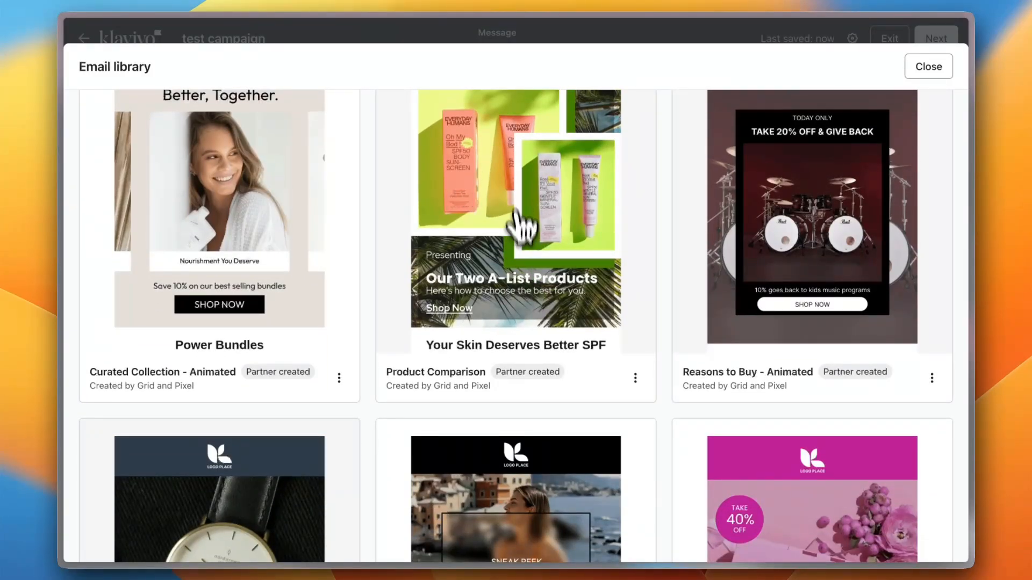
scroll(507, 298, "up", 5)
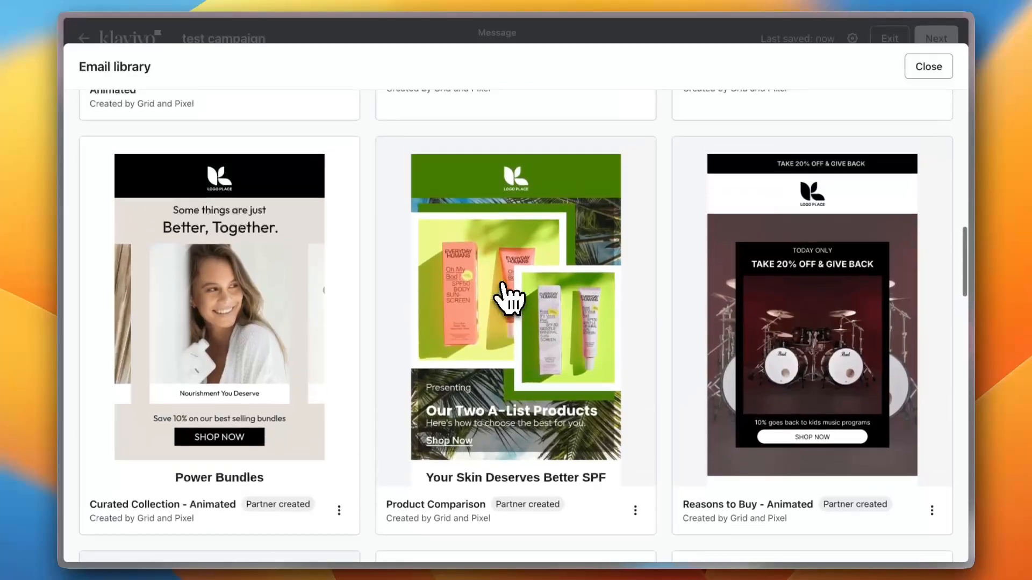
scroll(530, 274, "down", 3)
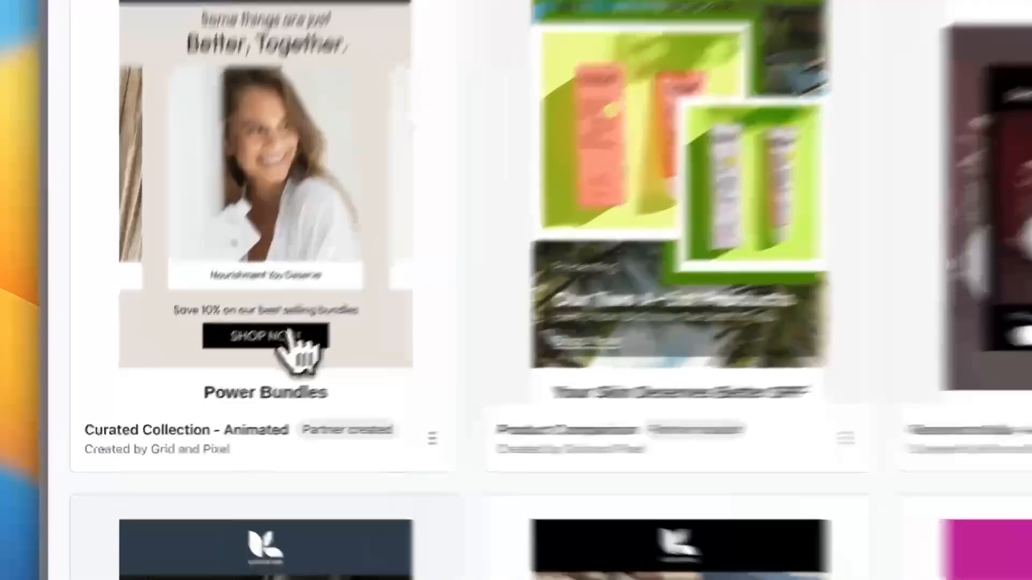
Preview the Power Bundles (Curated Collection - Animated) template in mobile view and use it
left_click(244, 365)
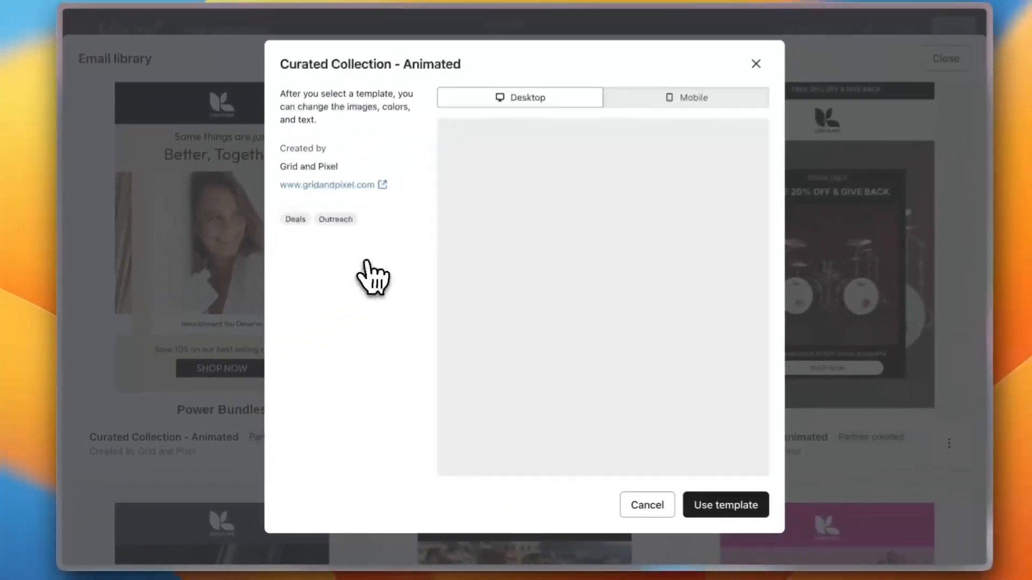
scroll(599, 236, "down", 2)
scroll(606, 250, "up", 2)
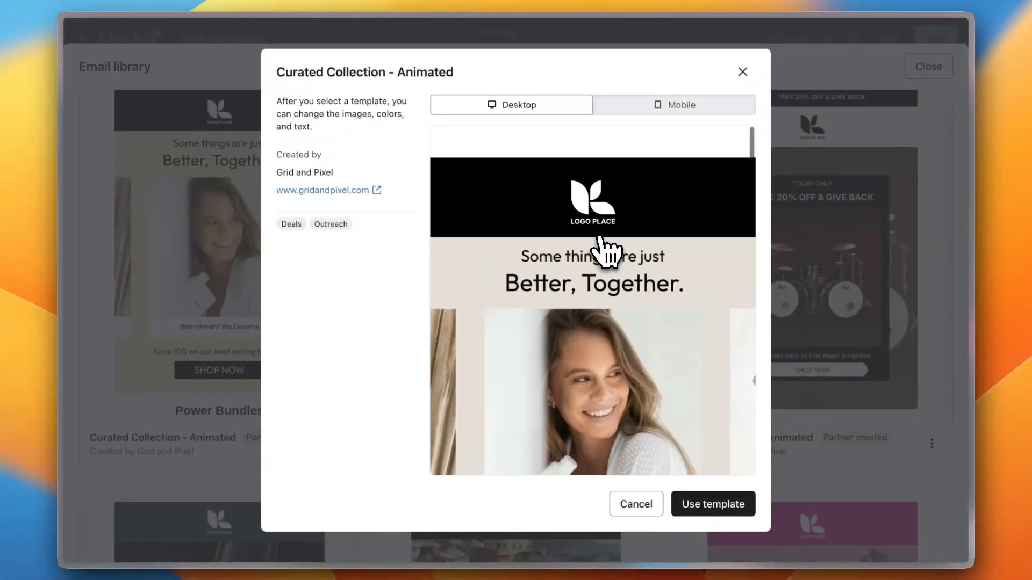
left_click(660, 113)
scroll(615, 264, "down", 6)
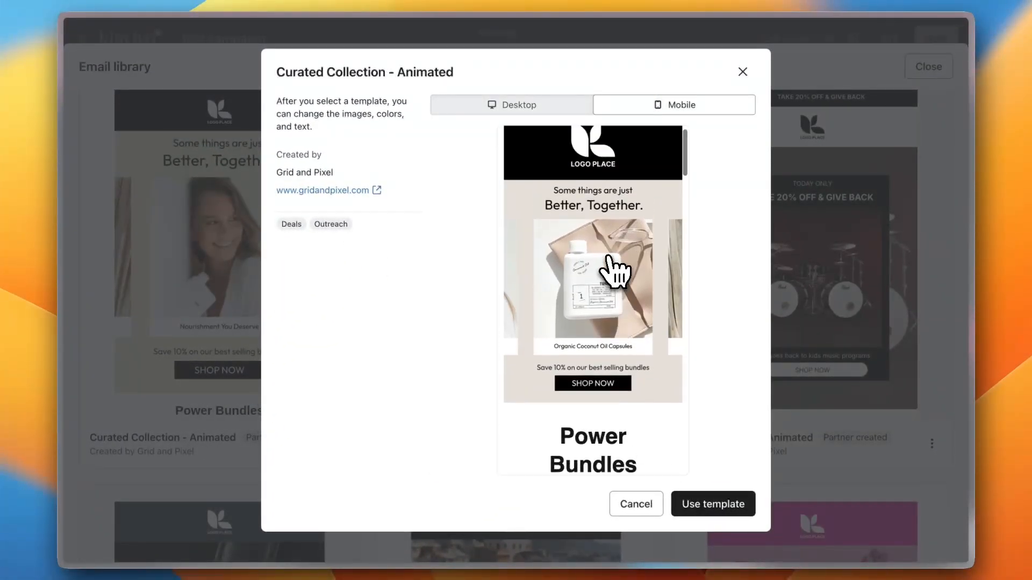
scroll(615, 269, "up", 6)
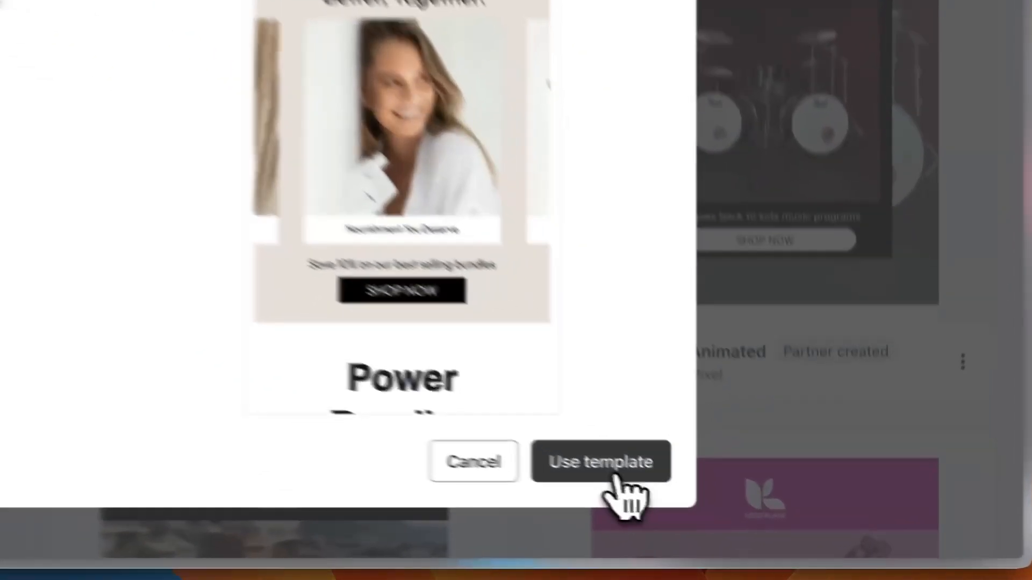
left_click(723, 502)
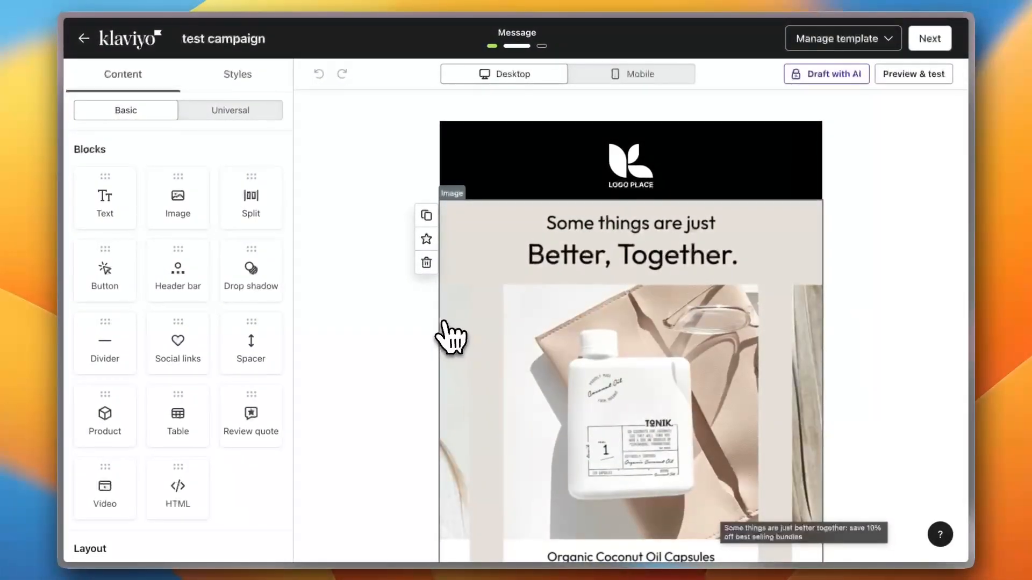
Check the email at mobile and desktop widths, then select the black logo Header bar block
left_click(634, 78)
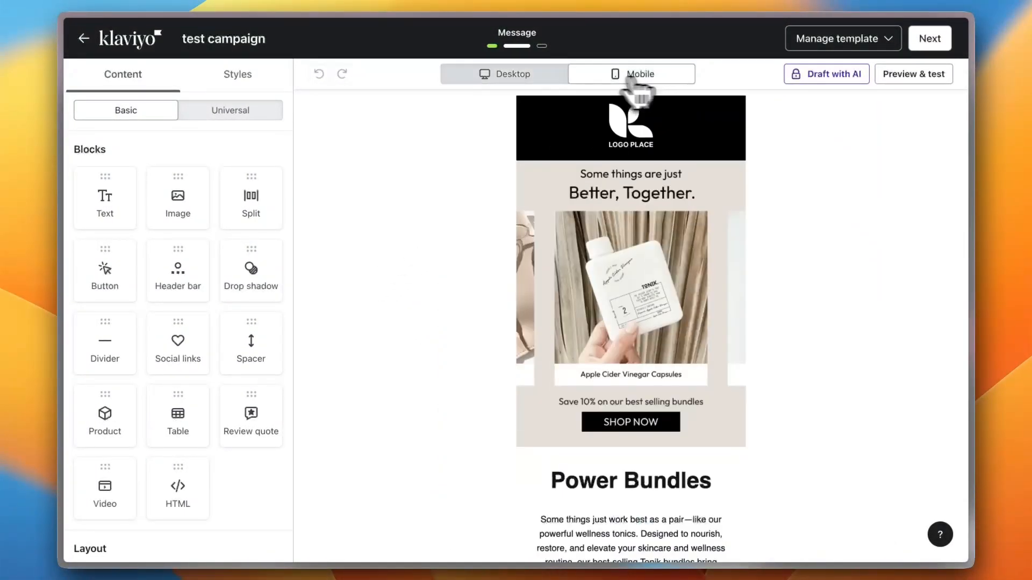
left_click(513, 78)
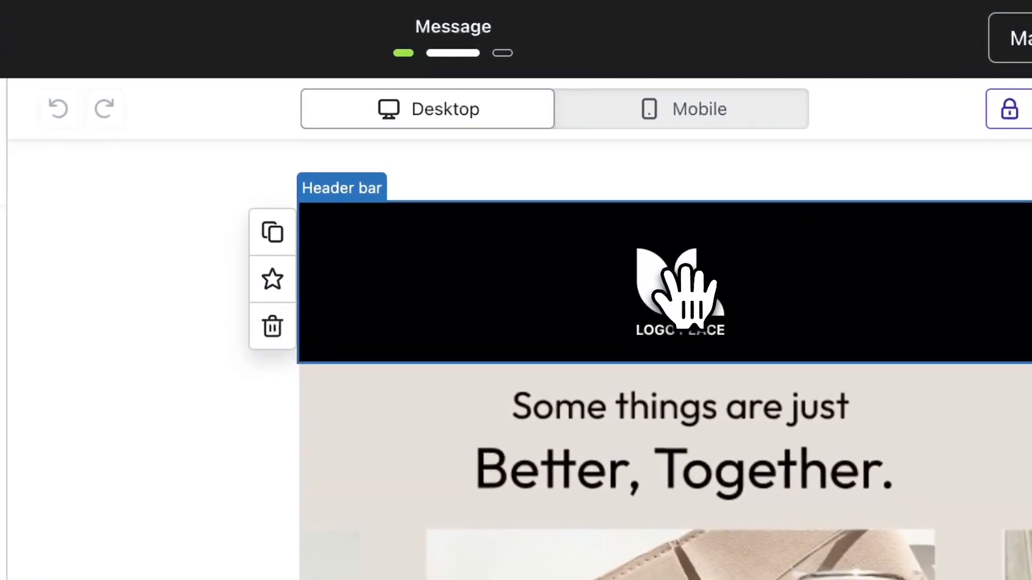
left_click(575, 293)
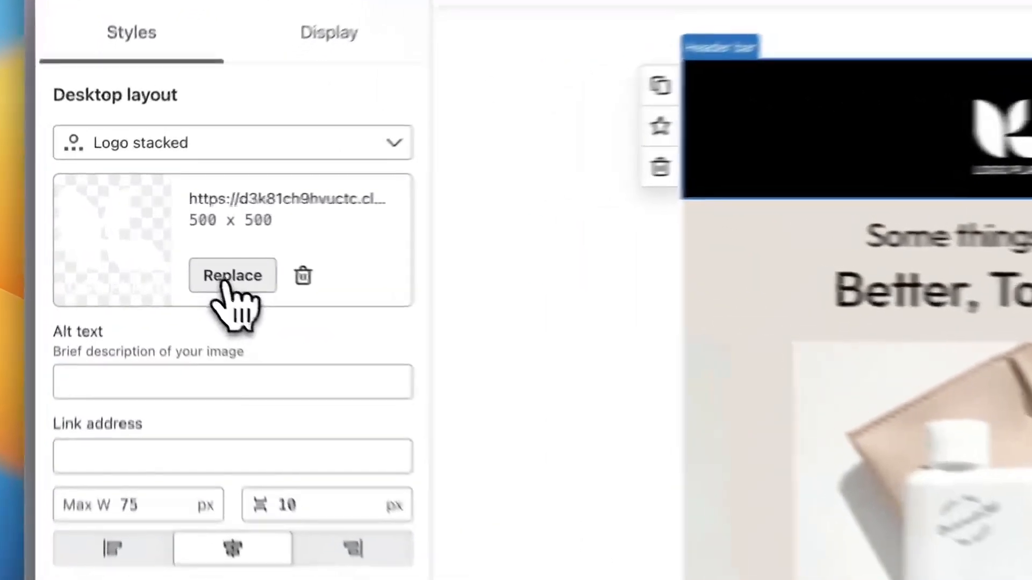
Replace the header logo with the uploaded Leonardo_Kino_XL noodle-bowl jpg
left_click(178, 246)
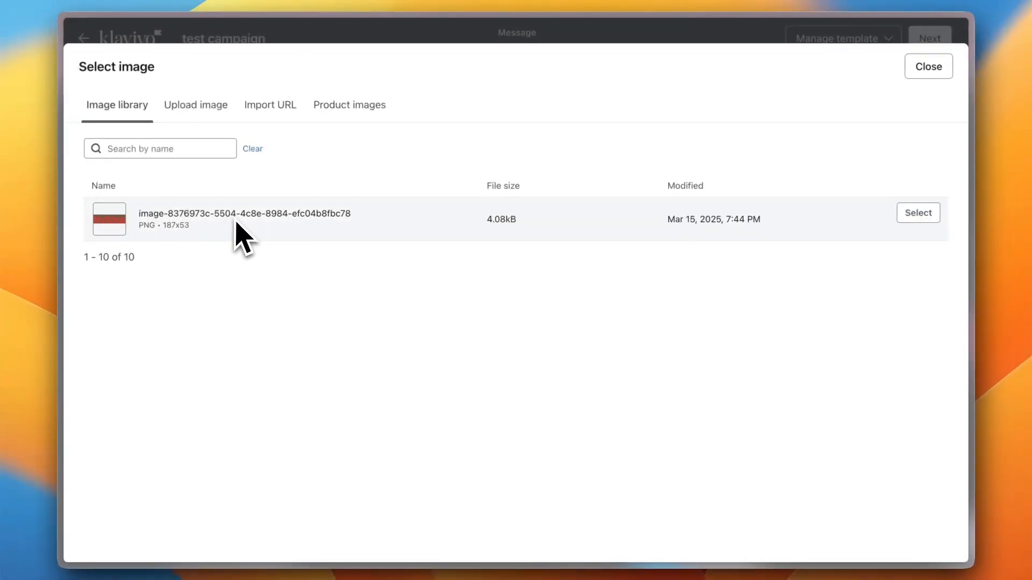
left_click(200, 107)
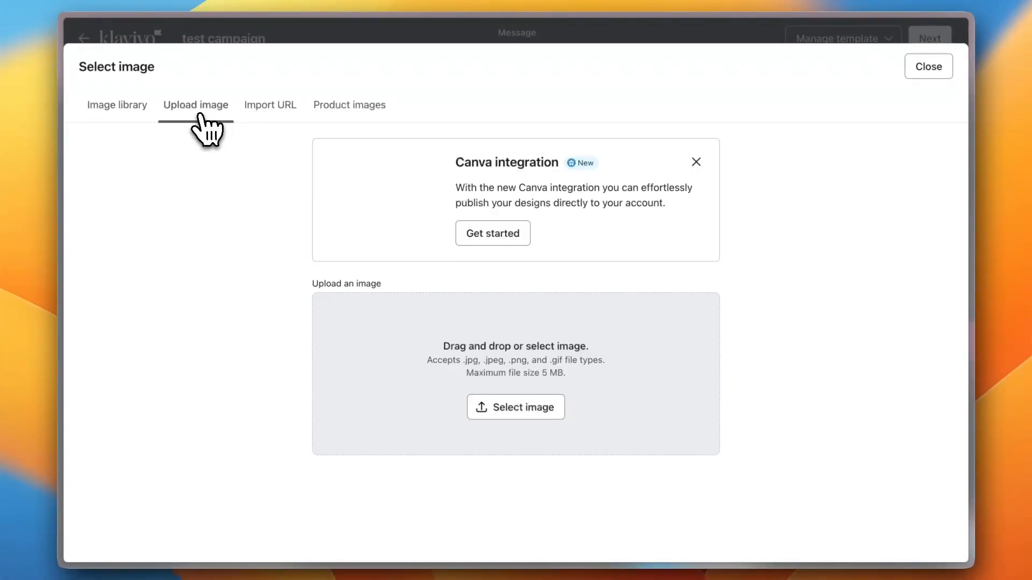
left_click(521, 408)
scroll(494, 319, "down", 10)
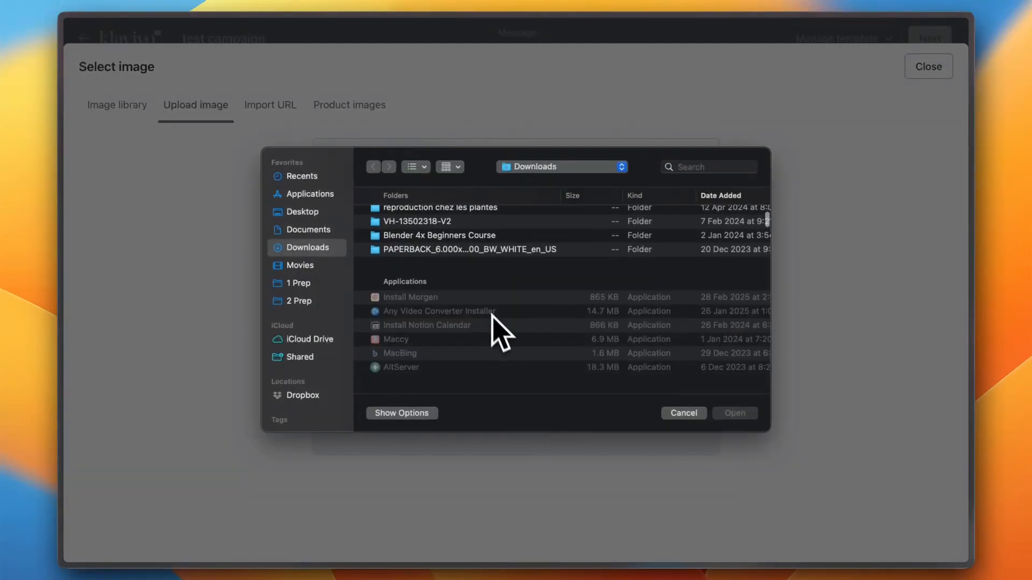
scroll(493, 325, "up", 10)
scroll(492, 325, "down", 3)
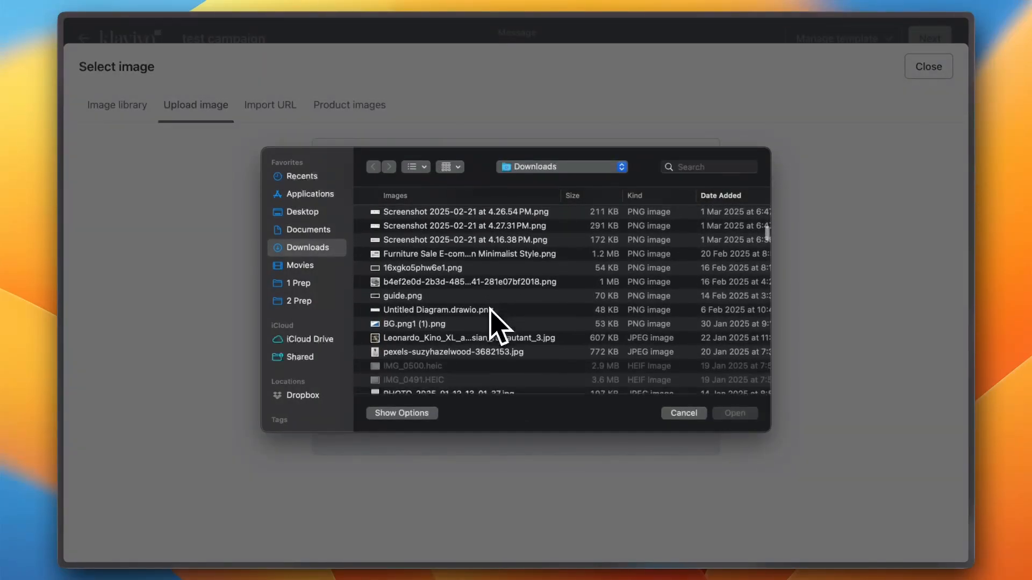
double_click(491, 324)
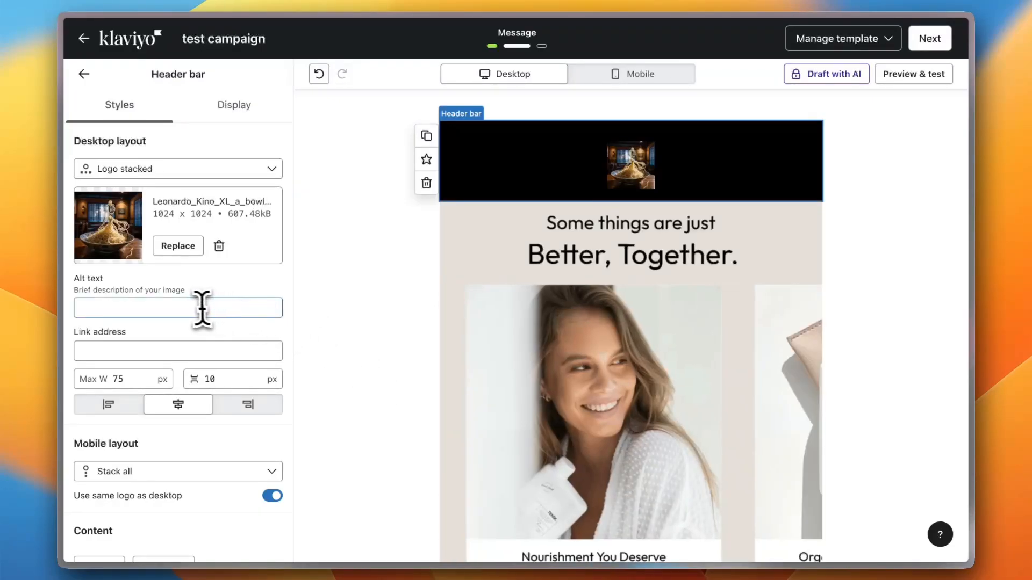
Give the logo the alt text 'this is my logo' and keep it centre-aligned
left_click(191, 308)
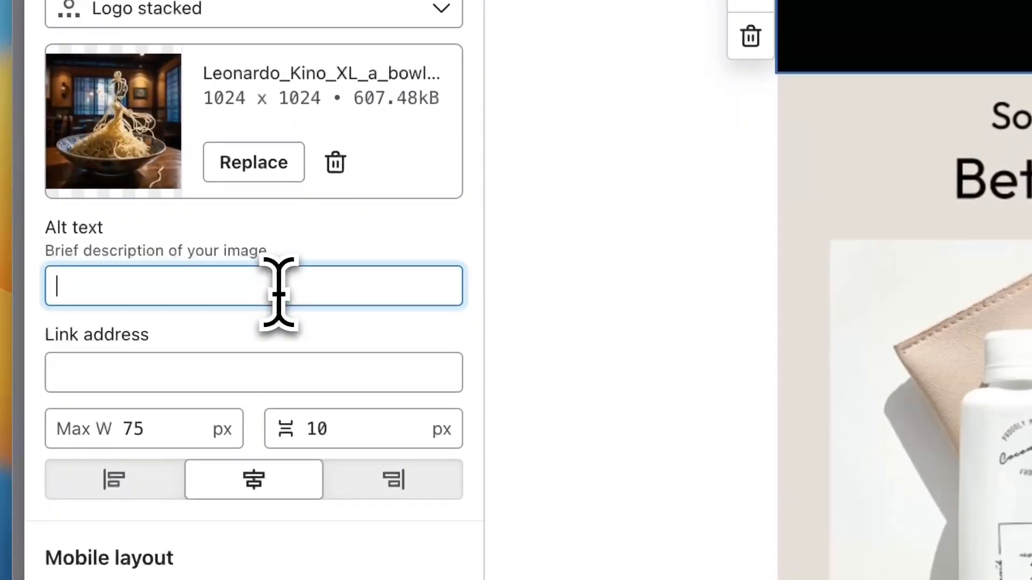
type("this is my log")
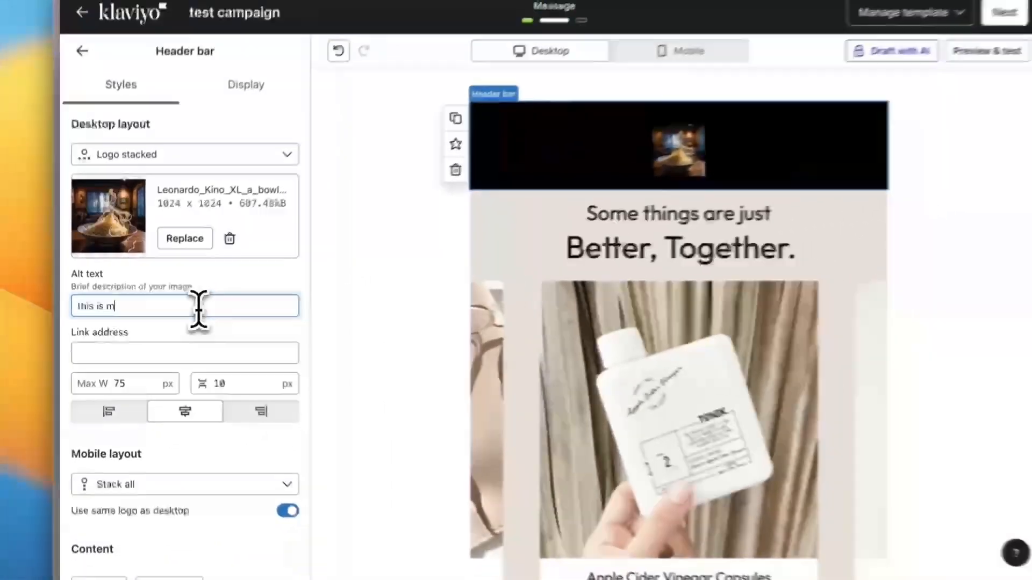
type("o")
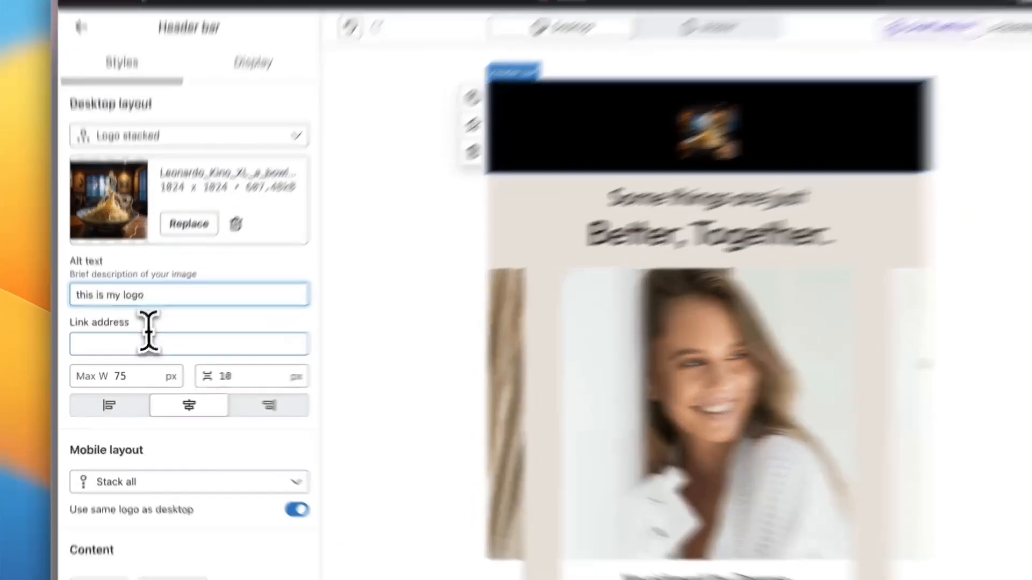
left_click(138, 349)
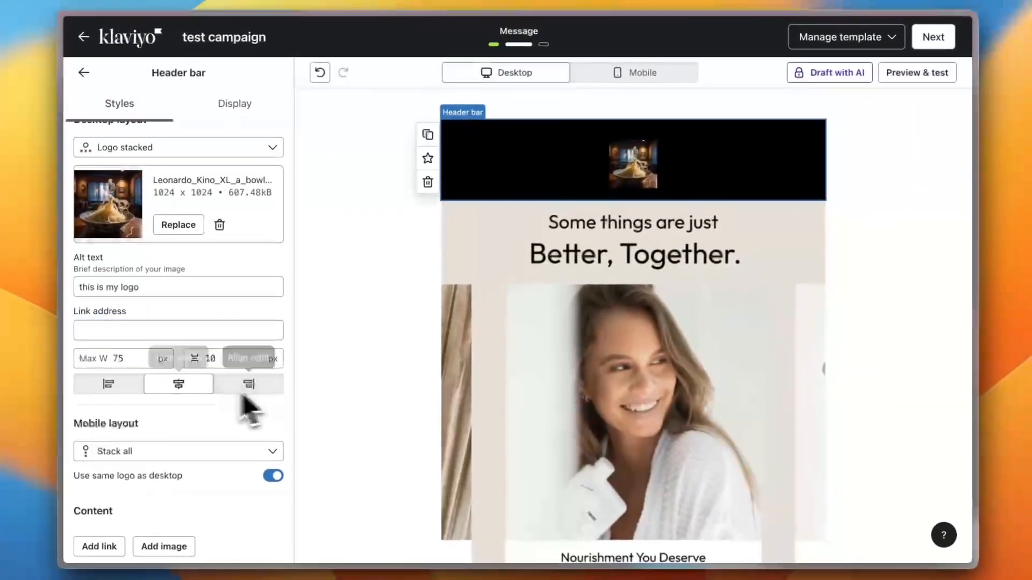
left_click(109, 383)
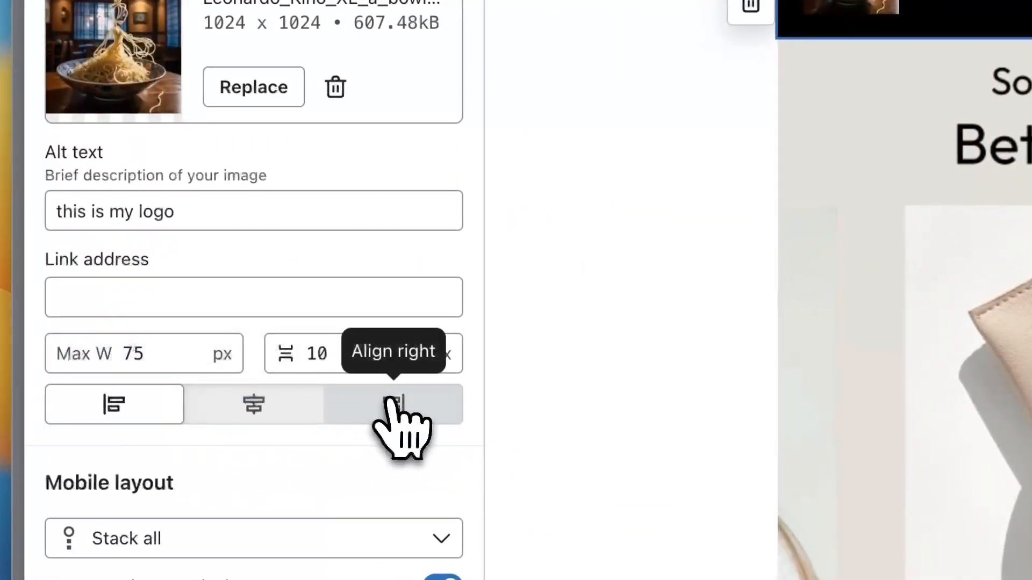
left_click(263, 401)
scroll(322, 473, "down", 6)
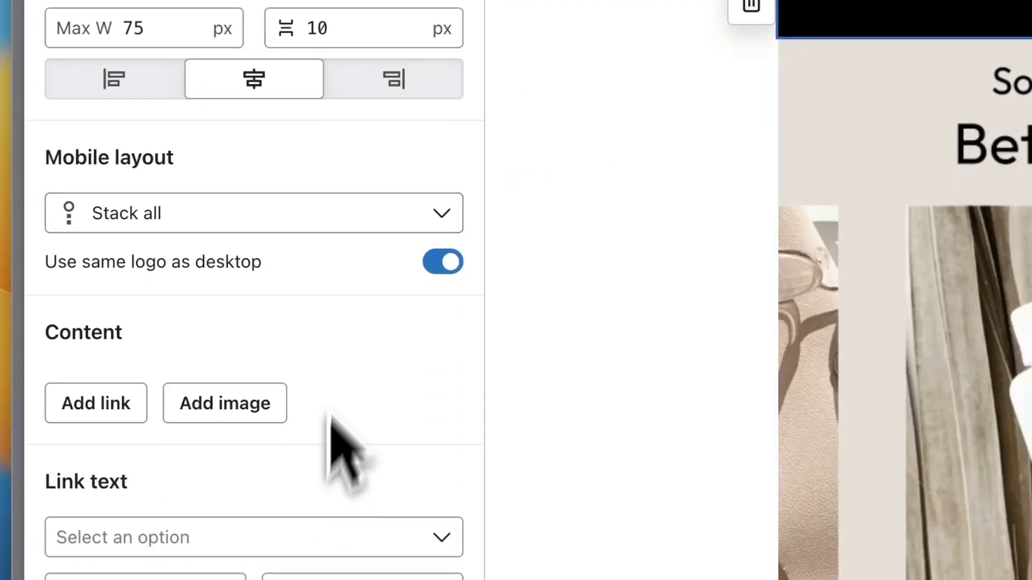
scroll(373, 212, "down", 5)
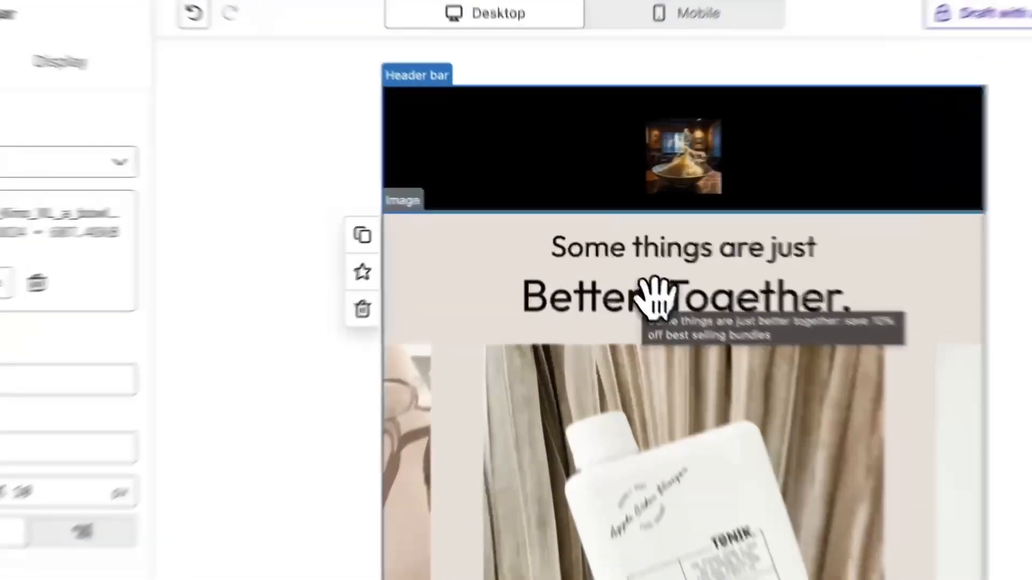
left_click(628, 261)
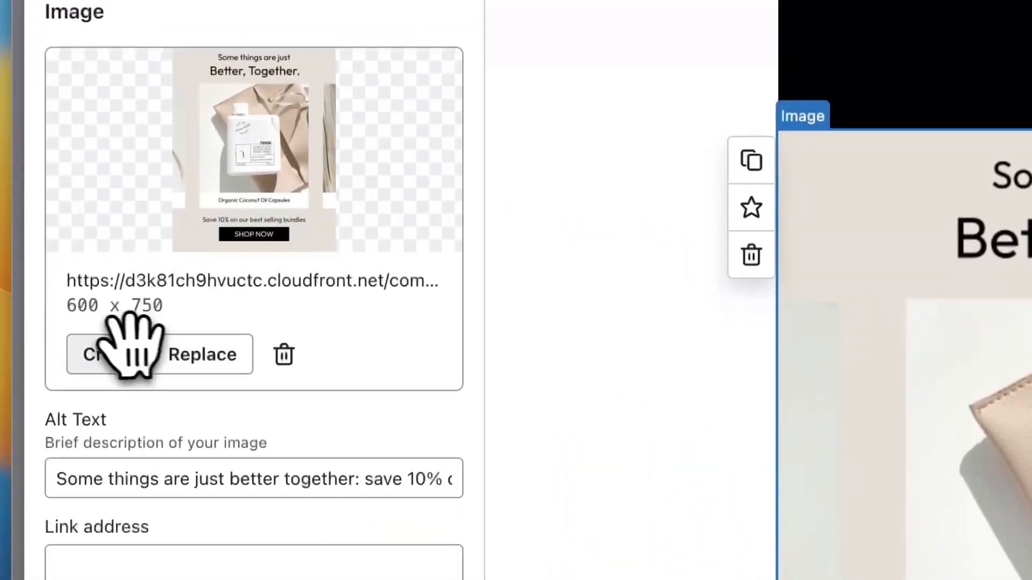
Replace the hero image with the _-).jpeg uploaded from the Downloads folder
left_click(204, 352)
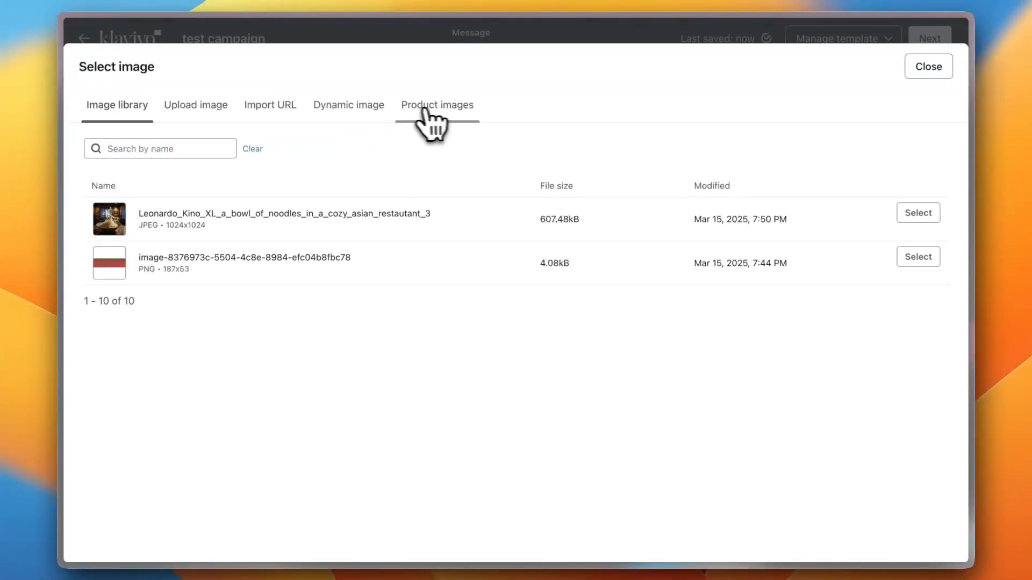
left_click(417, 108)
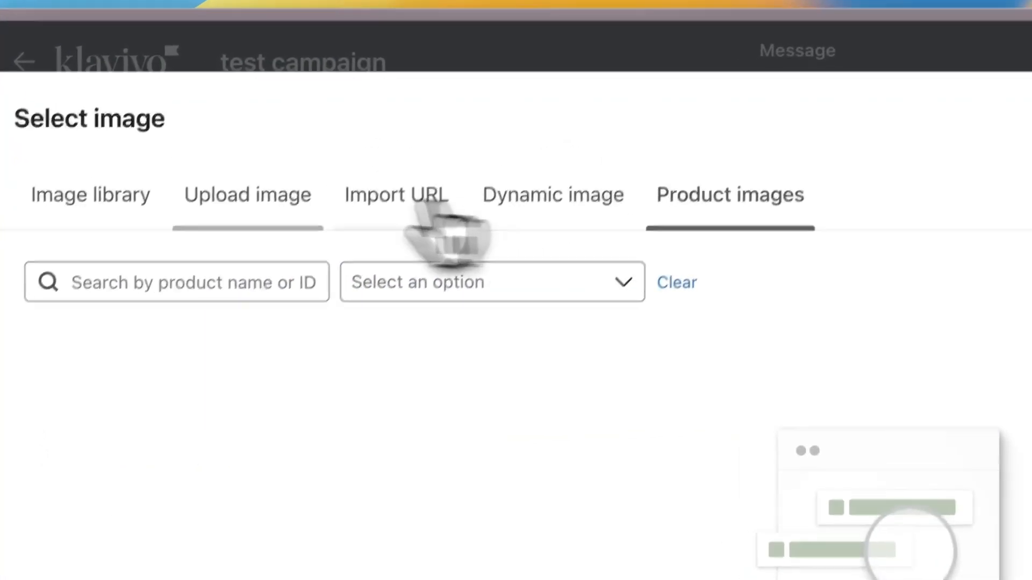
left_click(232, 139)
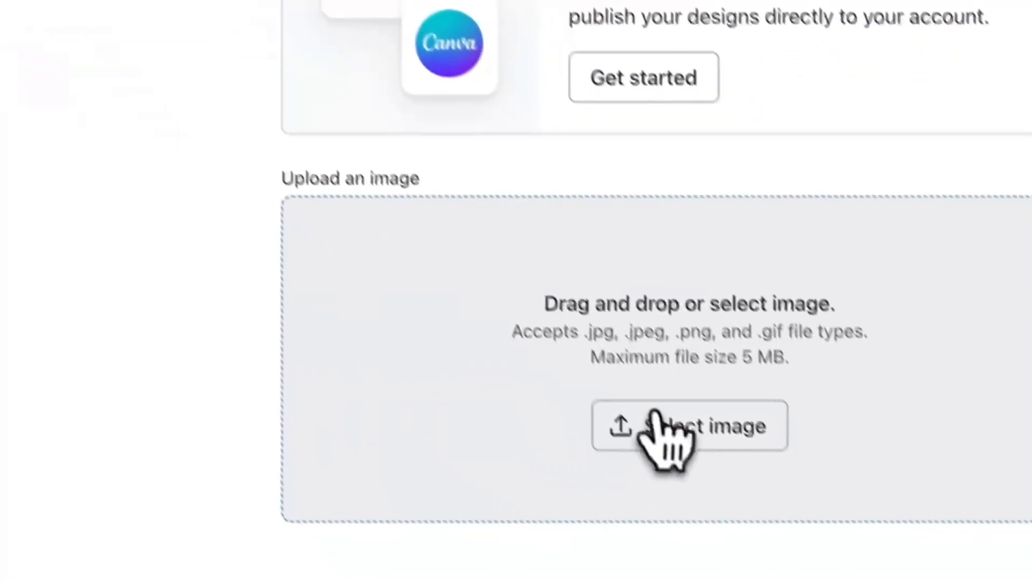
left_click(649, 388)
scroll(538, 349, "down", 5)
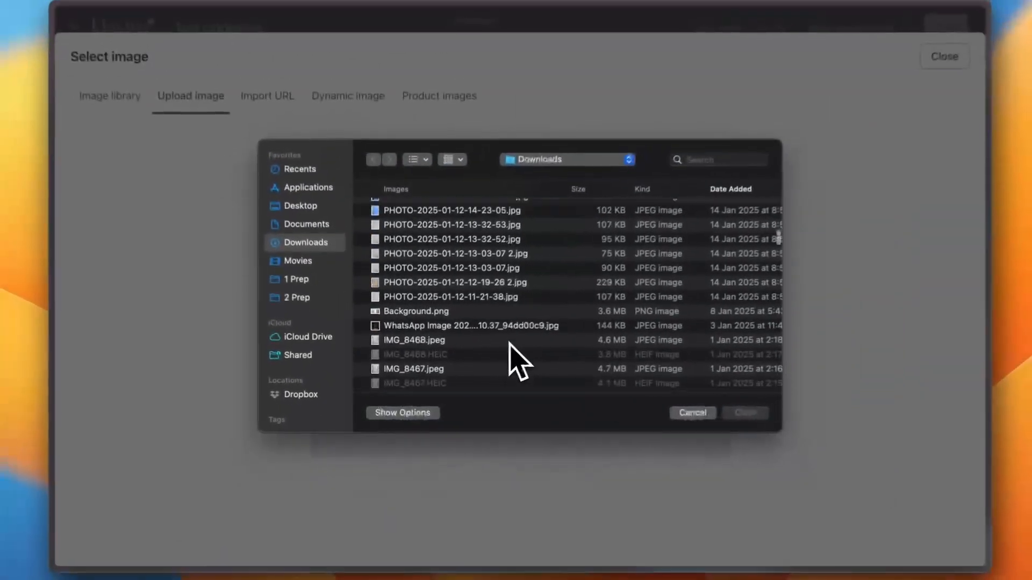
scroll(492, 322, "down", 5)
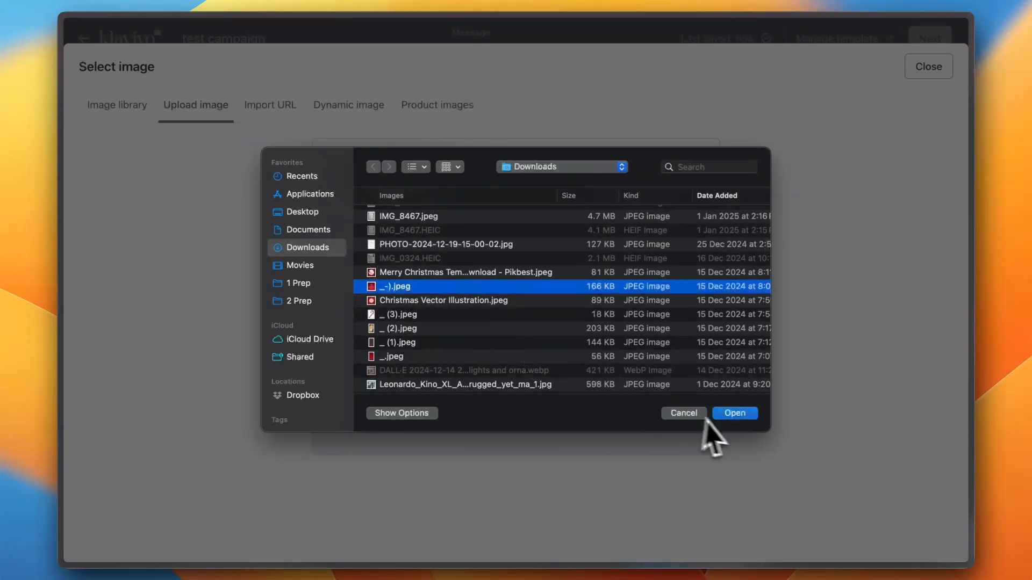
left_click(734, 414)
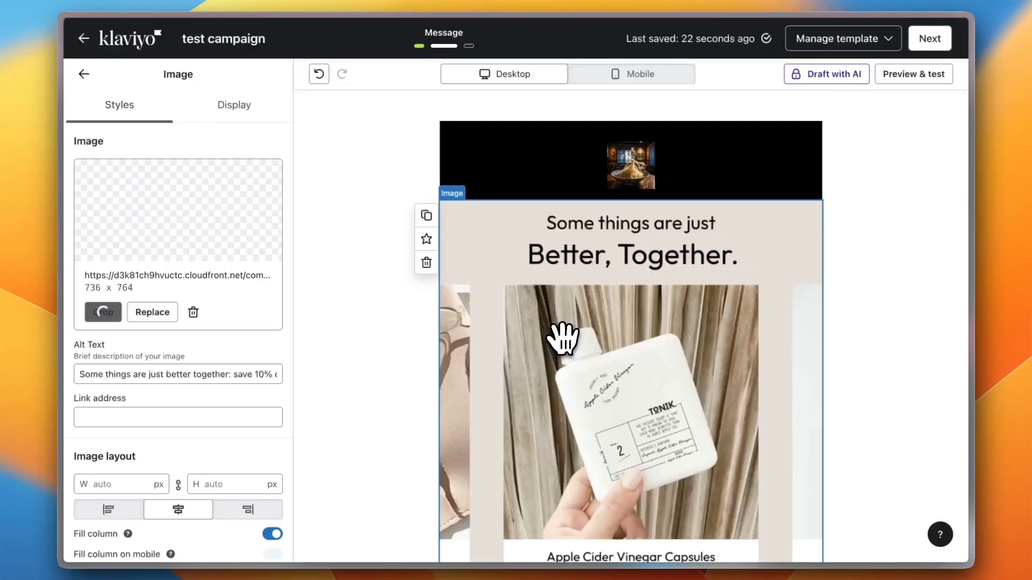
Replace the Power Bundles heading text with 'test text'
scroll(537, 328, "down", 4)
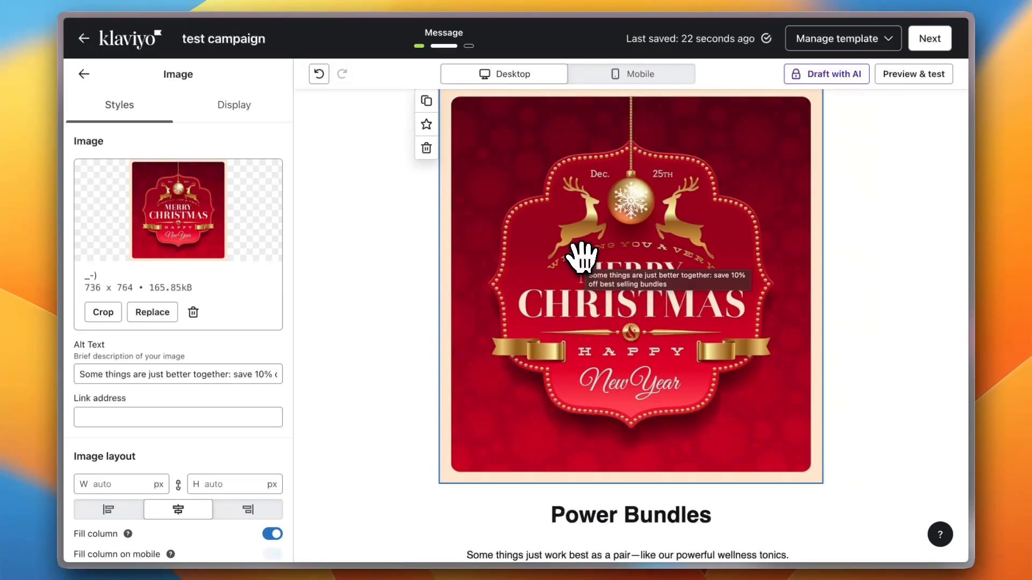
scroll(524, 319, "down", 10)
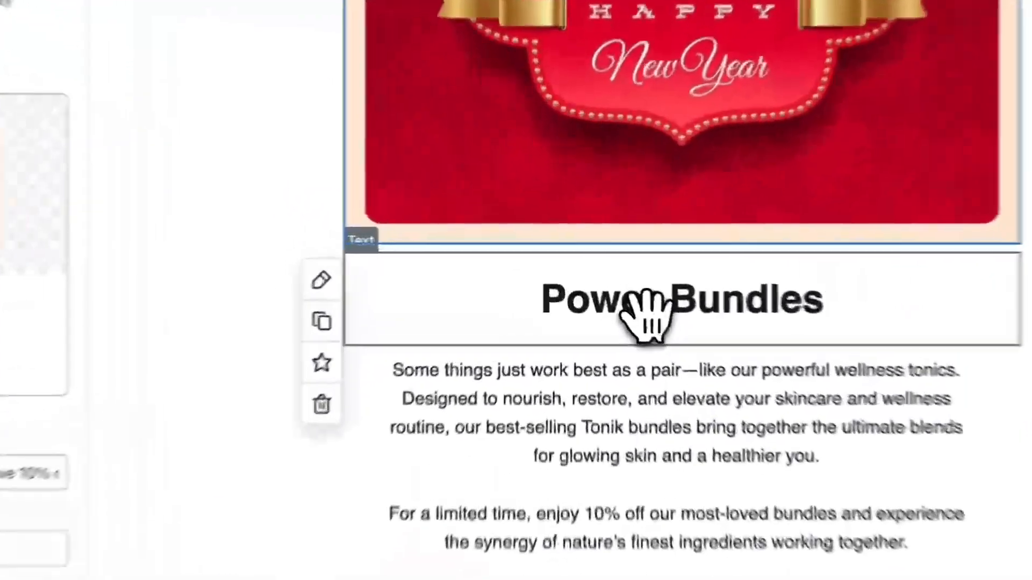
left_click(645, 298)
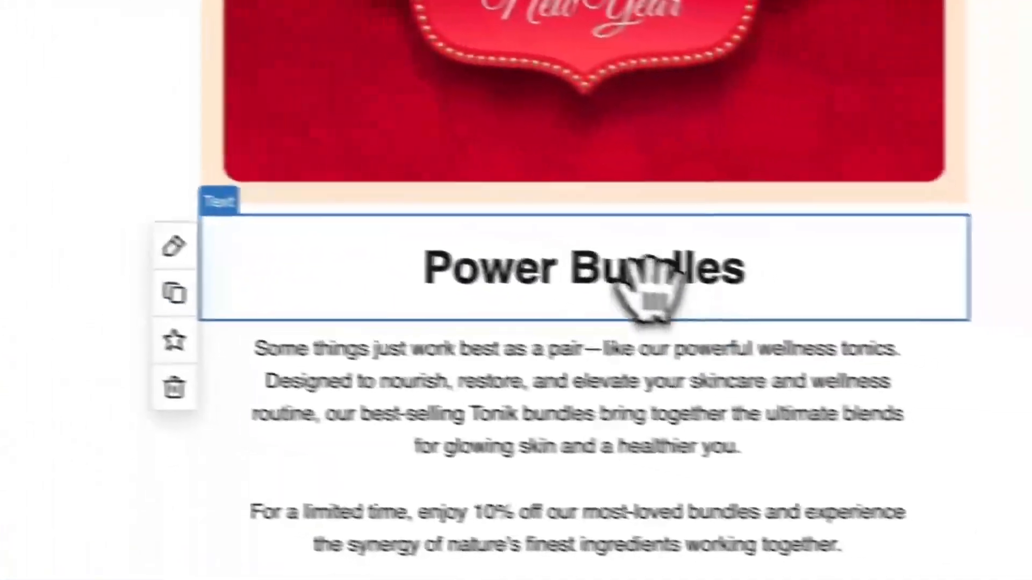
triple_click(634, 282)
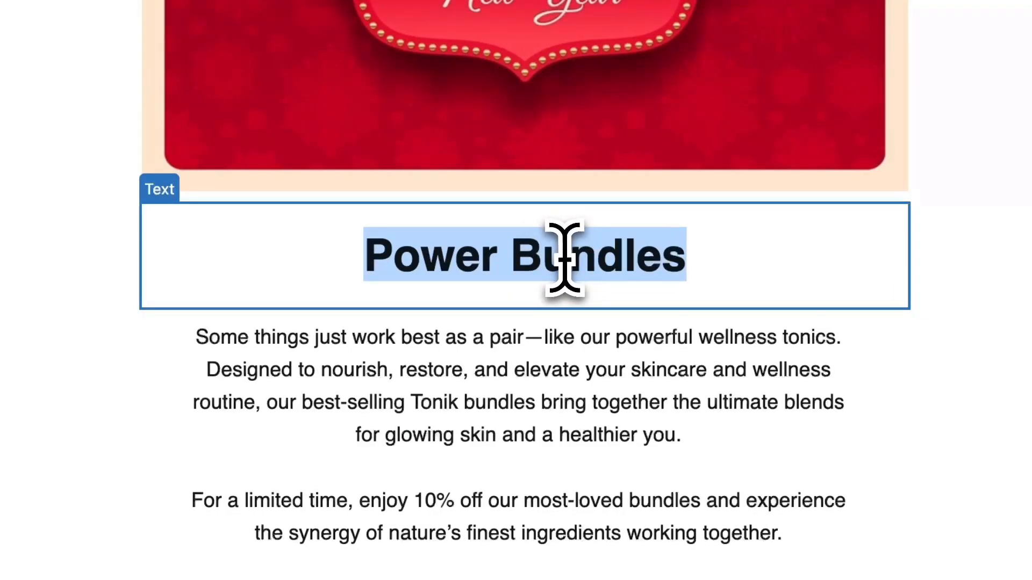
triple_click(563, 258)
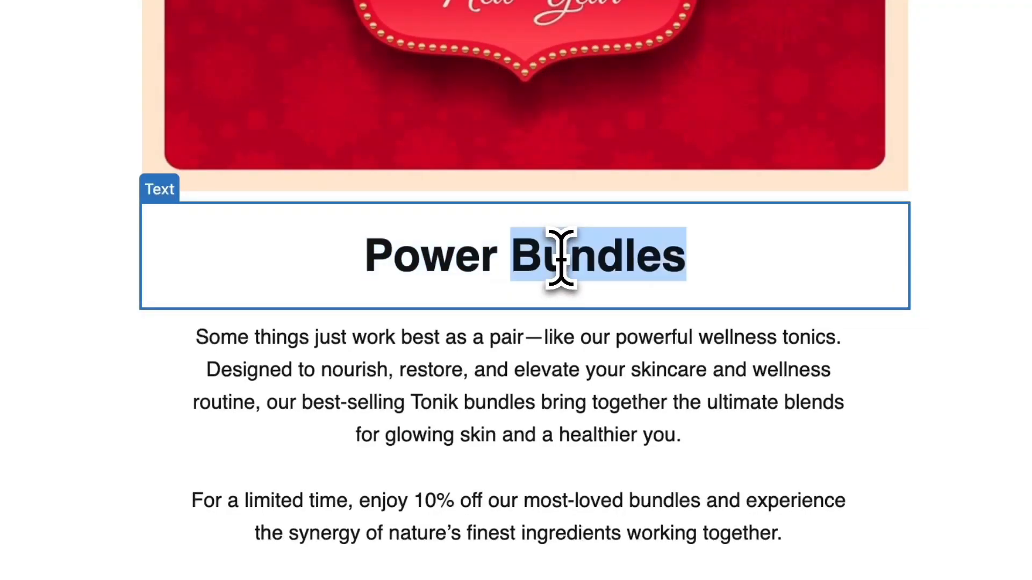
type("te")
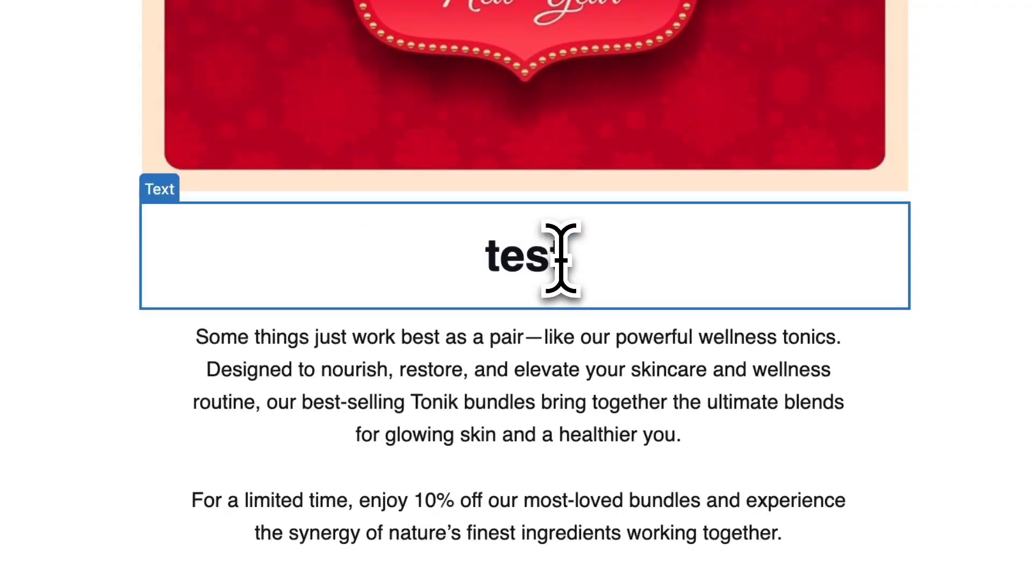
type("st text")
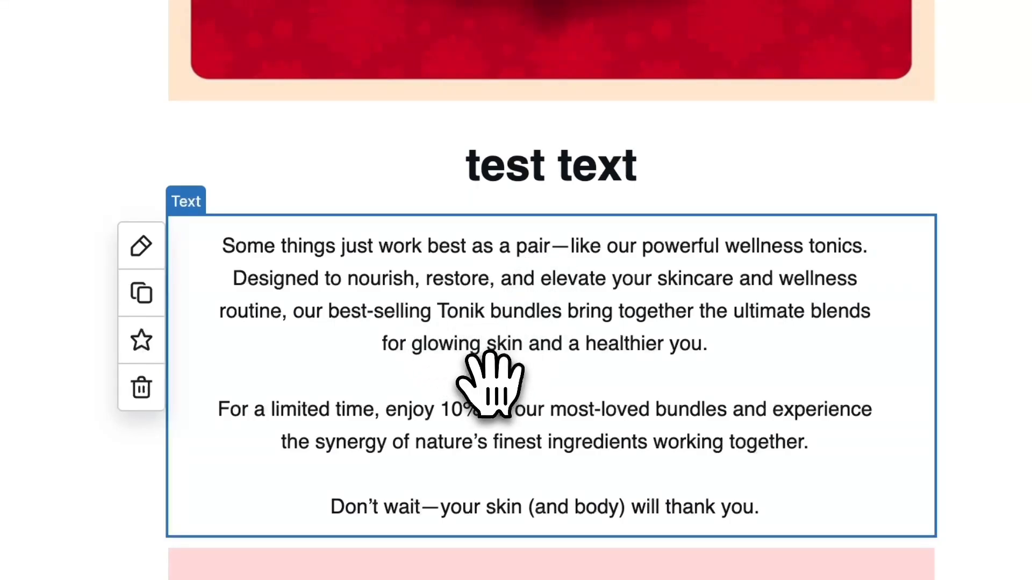
Set the body paragraph block's background colour to dark blue #023288
left_click(580, 409)
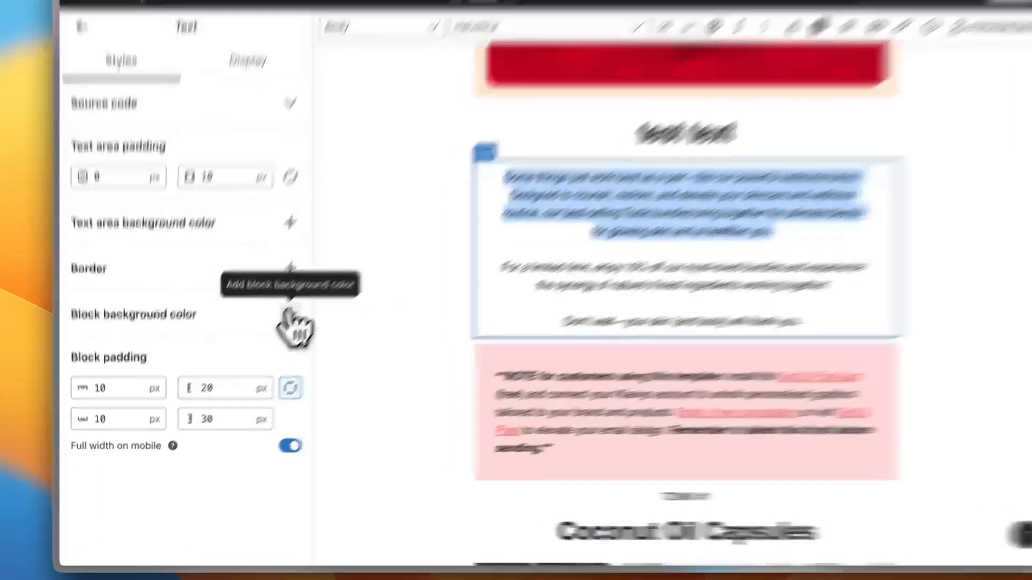
left_click(273, 334)
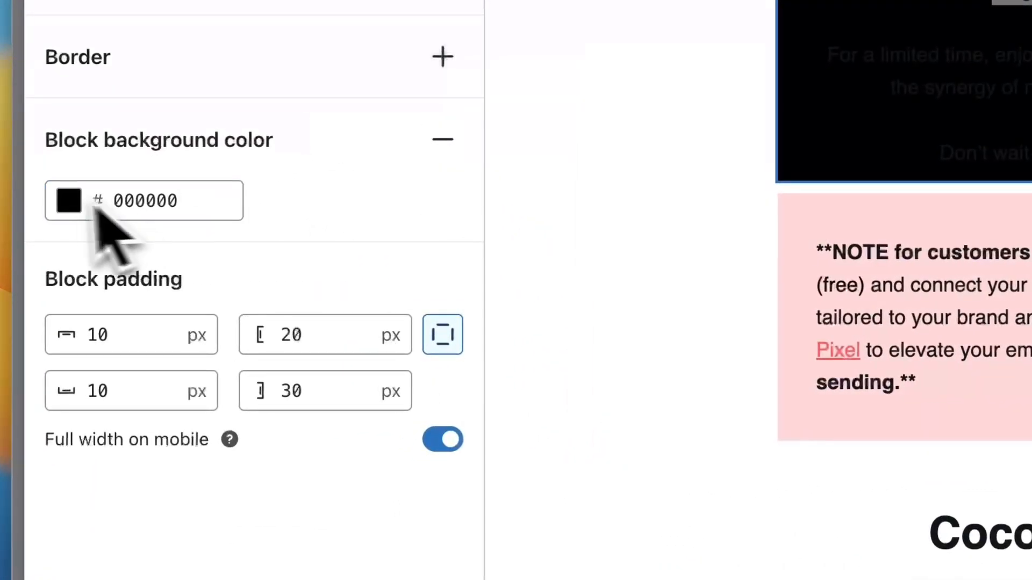
left_click(71, 203)
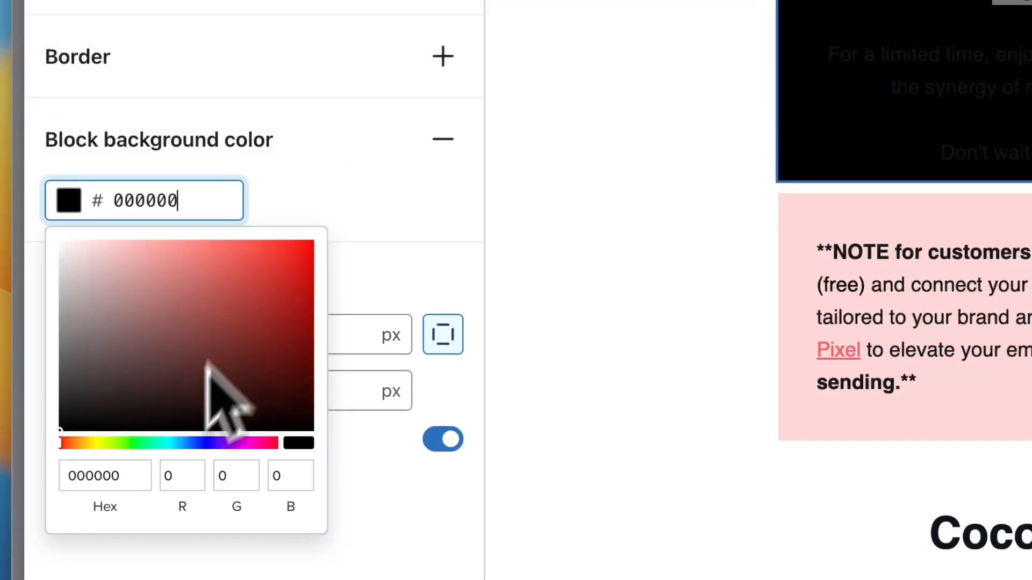
left_click(193, 443)
left_click_drag(215, 400, 315, 329)
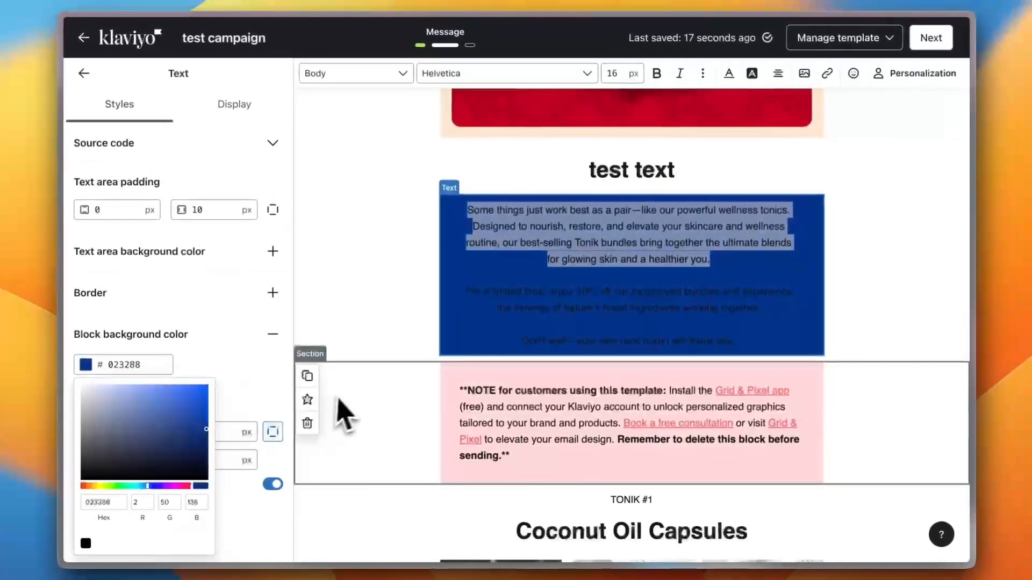
scroll(437, 344, "down", 3)
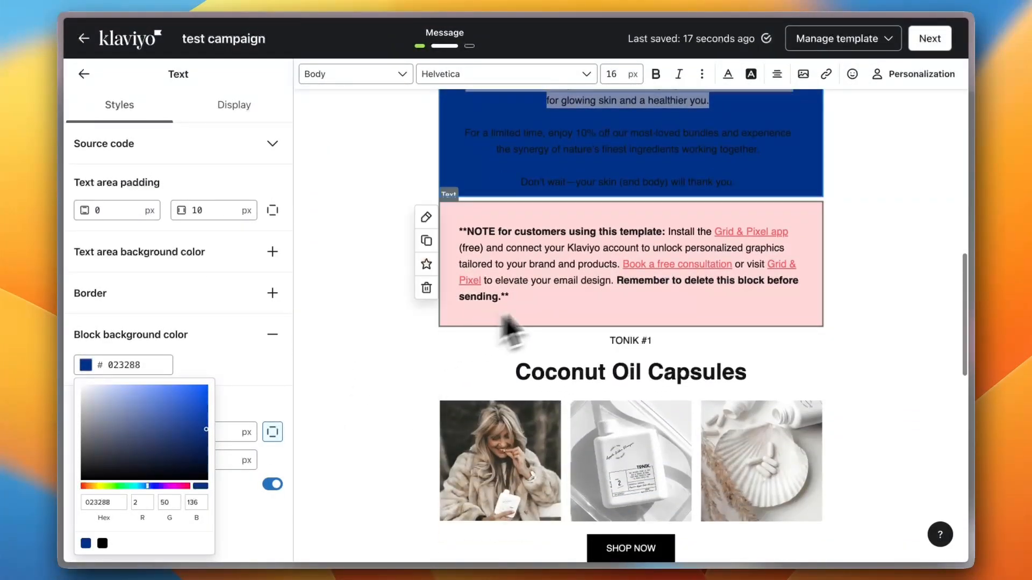
scroll(508, 322, "down", 3)
scroll(598, 419, "down", 2)
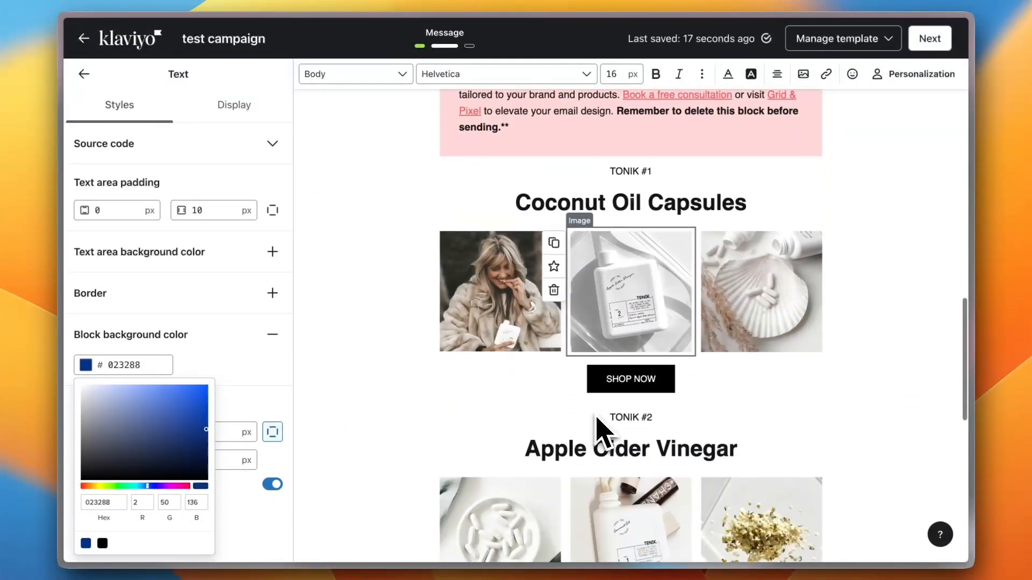
Link the SHOP NOW button under Coconut Oil Capsules to google.com
left_click(632, 381)
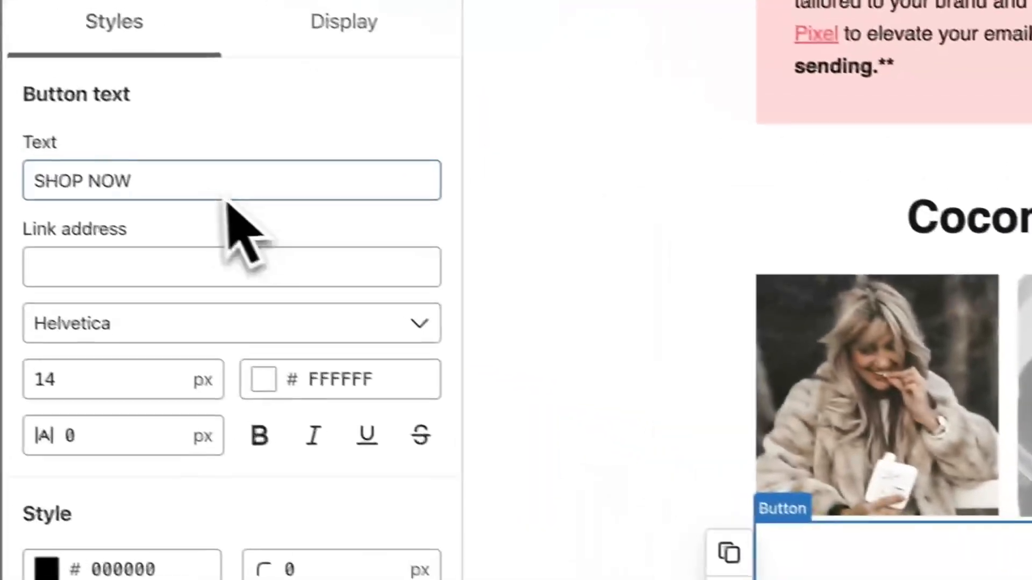
left_click(148, 252)
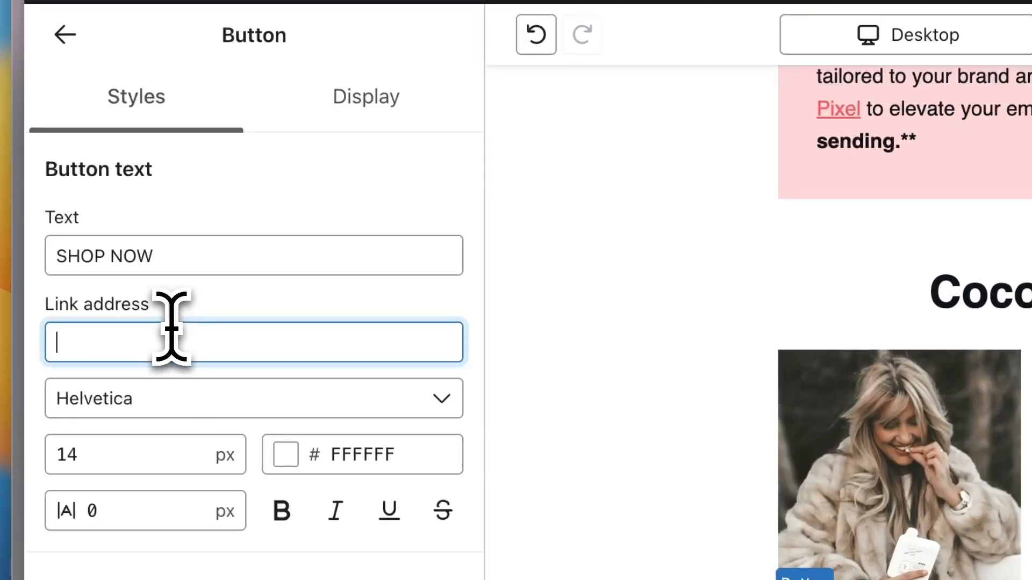
type("google.com")
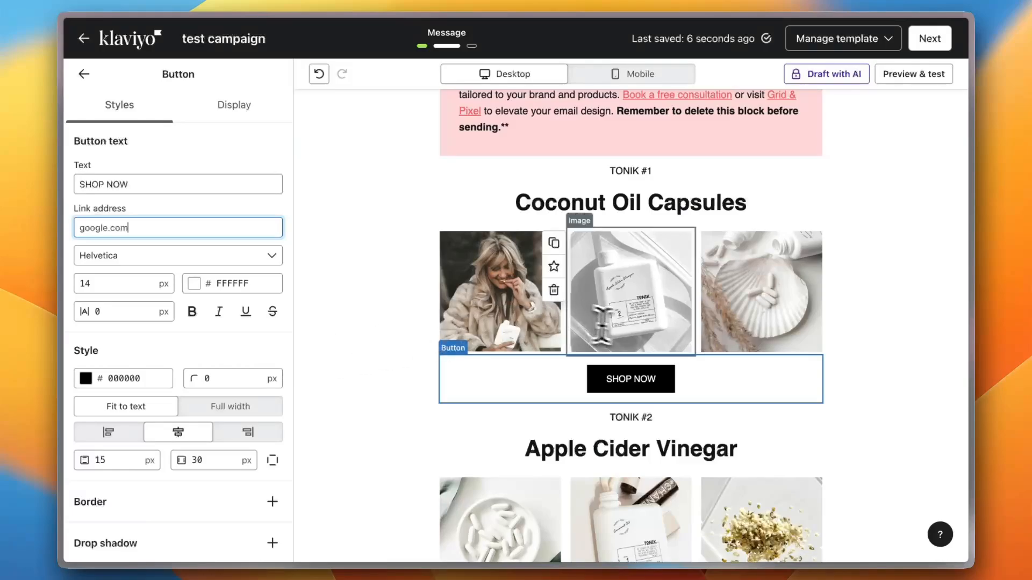
scroll(644, 408, "down", 5)
scroll(627, 432, "down", 4)
scroll(661, 424, "up", 15)
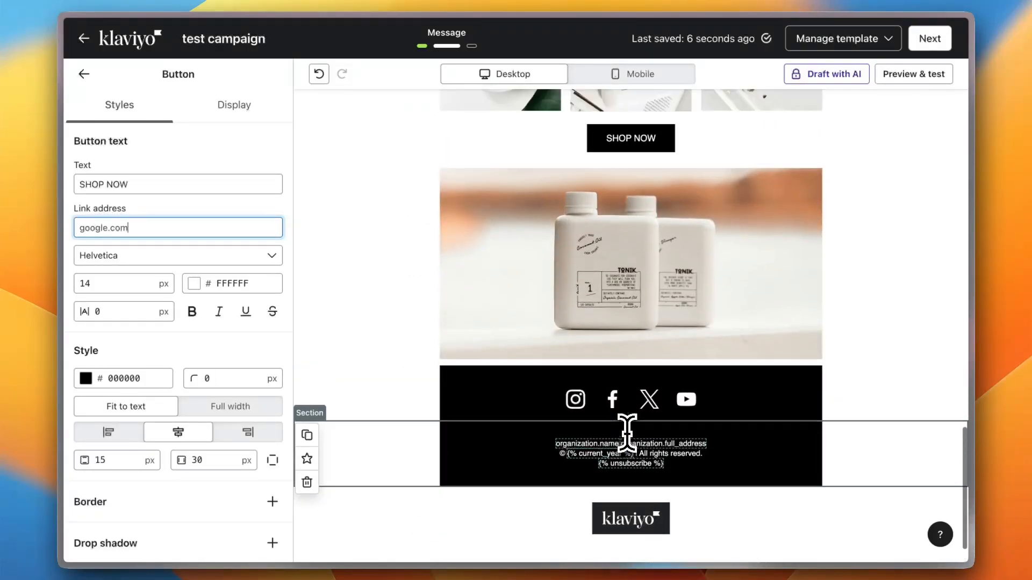
scroll(639, 205, "up", 2)
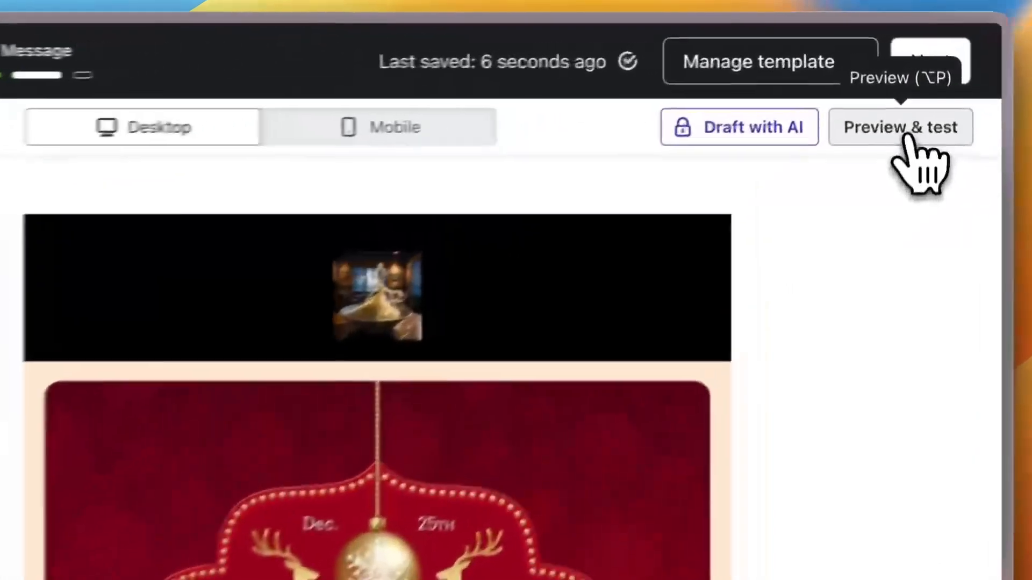
Review the full email preview, then continue to the Email message details form
left_click(916, 78)
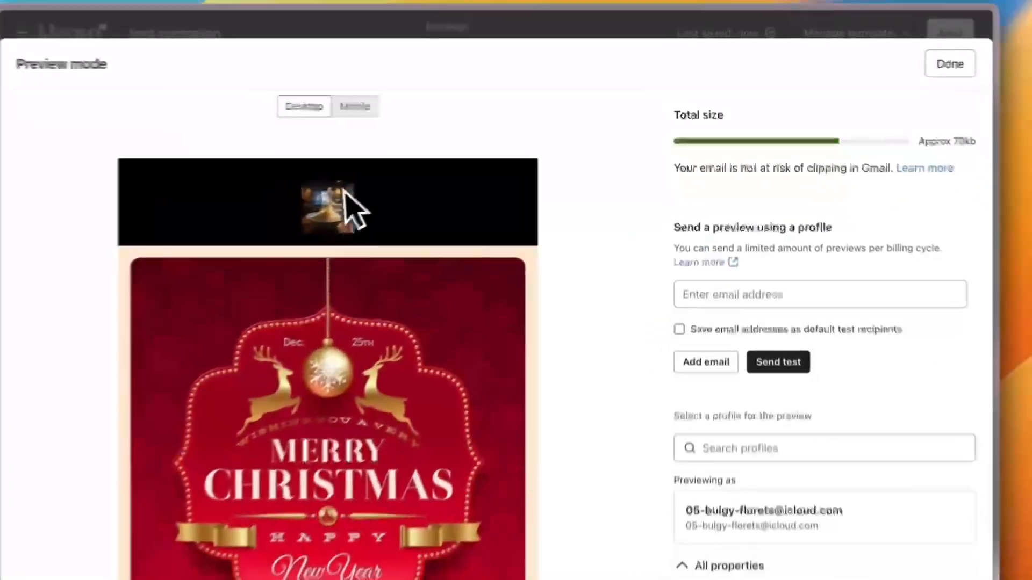
scroll(127, 443, "down", 15)
scroll(401, 282, "up", 2)
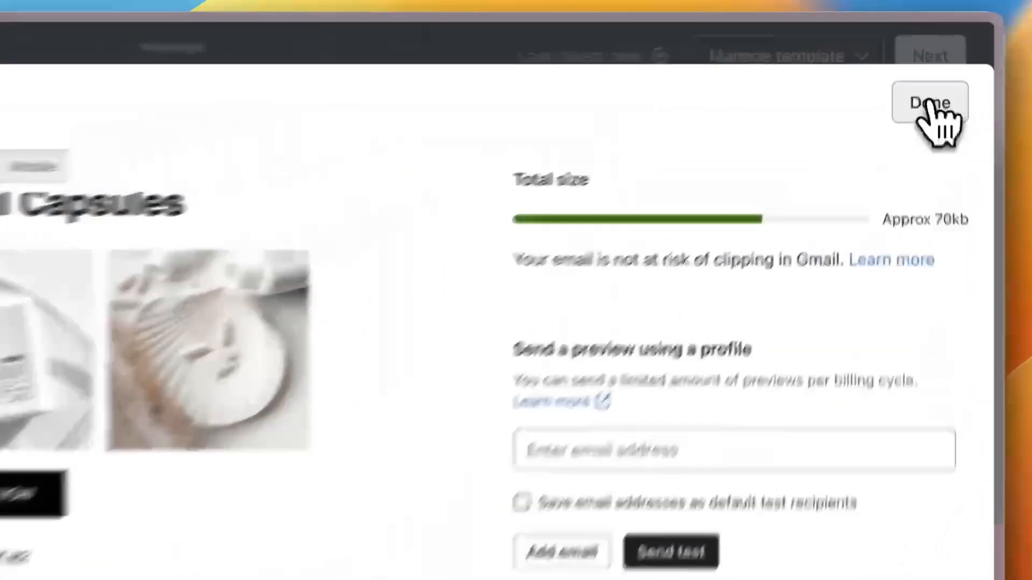
left_click(929, 66)
left_click(929, 67)
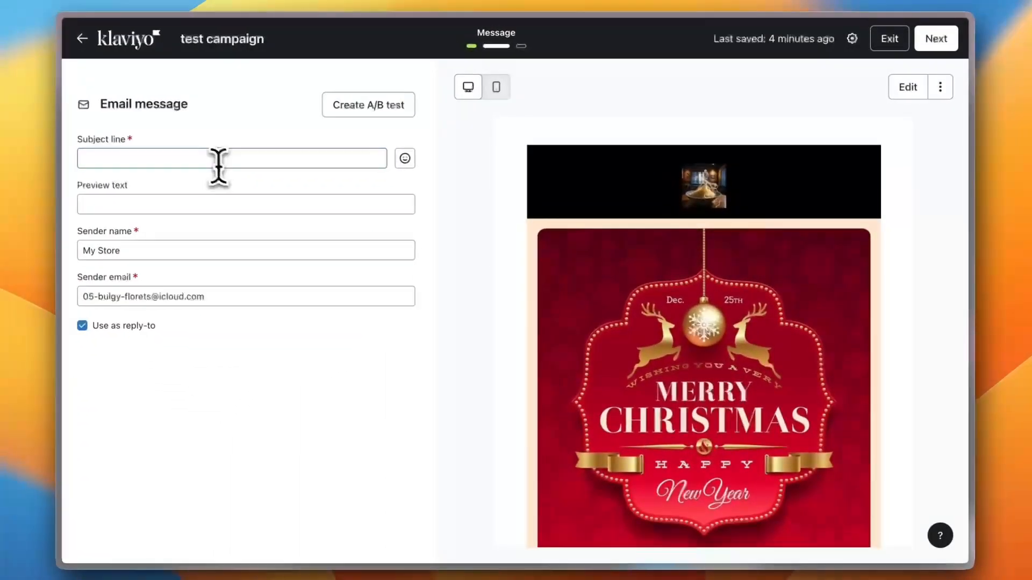
Enter the subject line 'this is my first campaign'
left_click(207, 160)
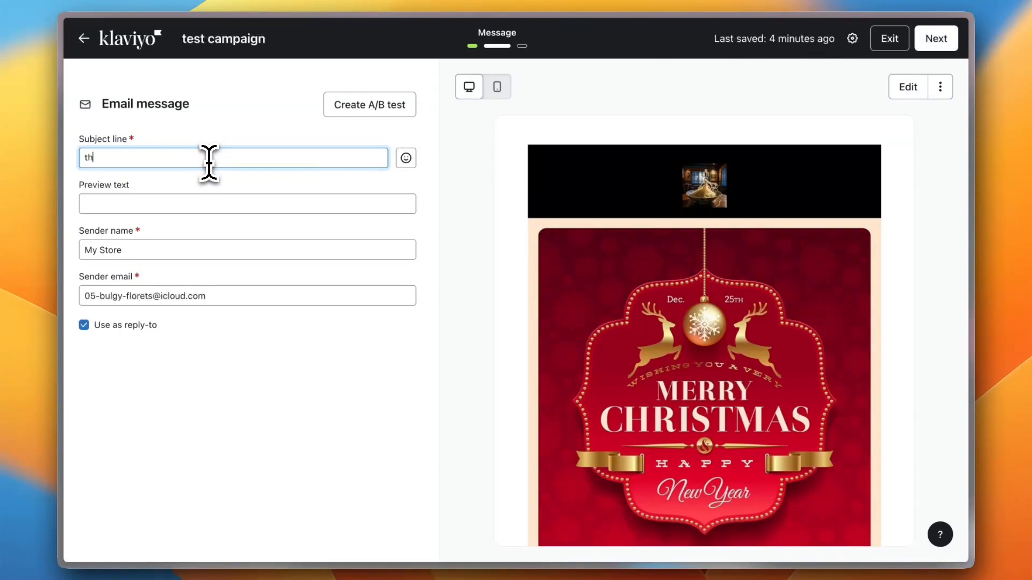
type("this is")
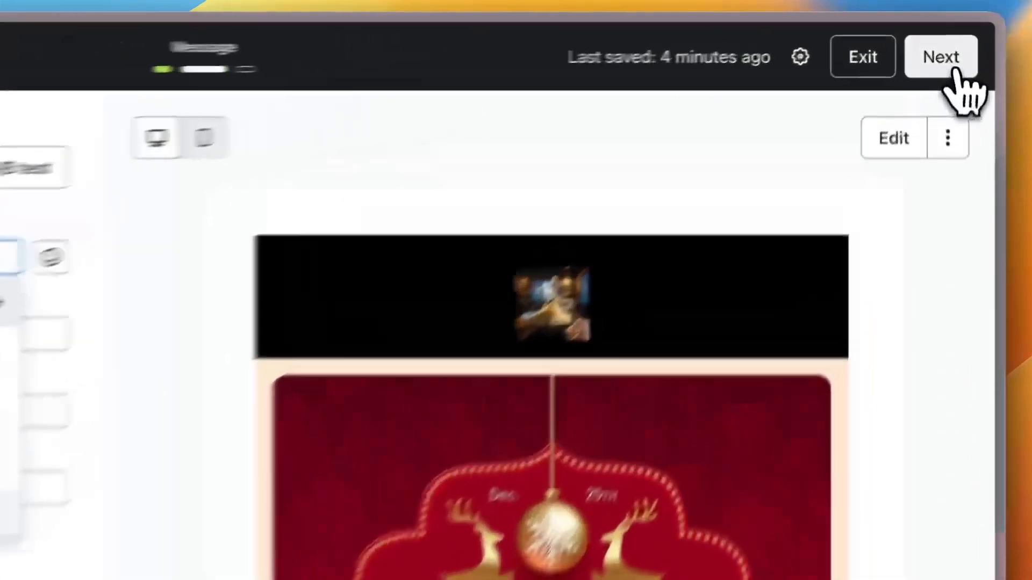
Advance 'test campaign' to Review and scroll through its settings and email preview
left_click(936, 38)
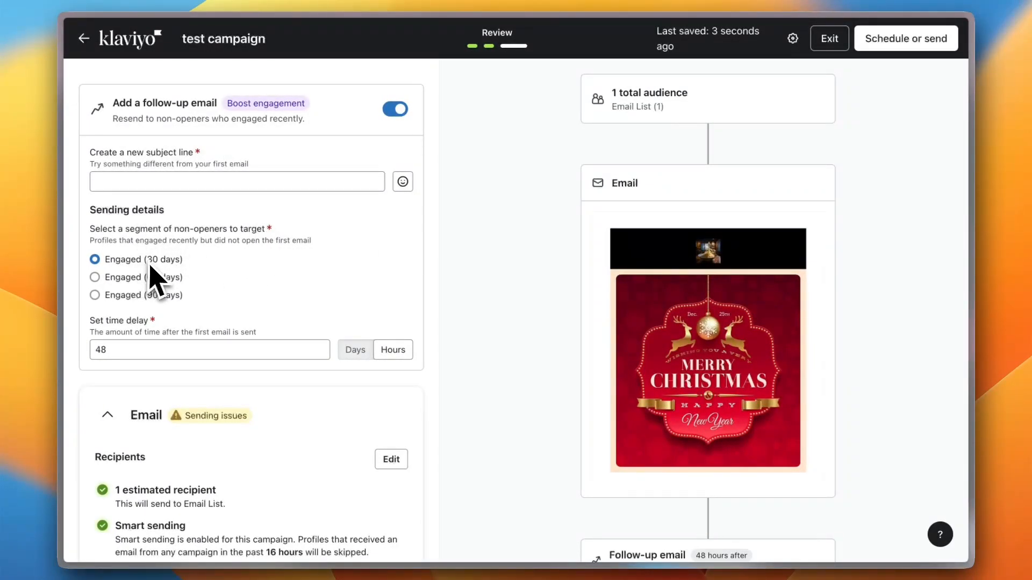
scroll(297, 283, "down", 7)
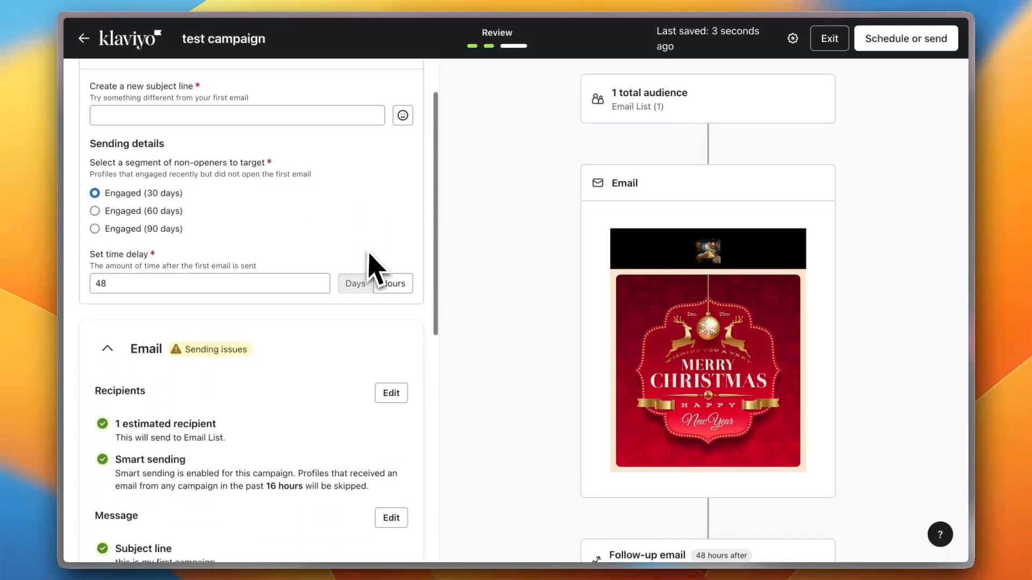
scroll(280, 293, "down", 3)
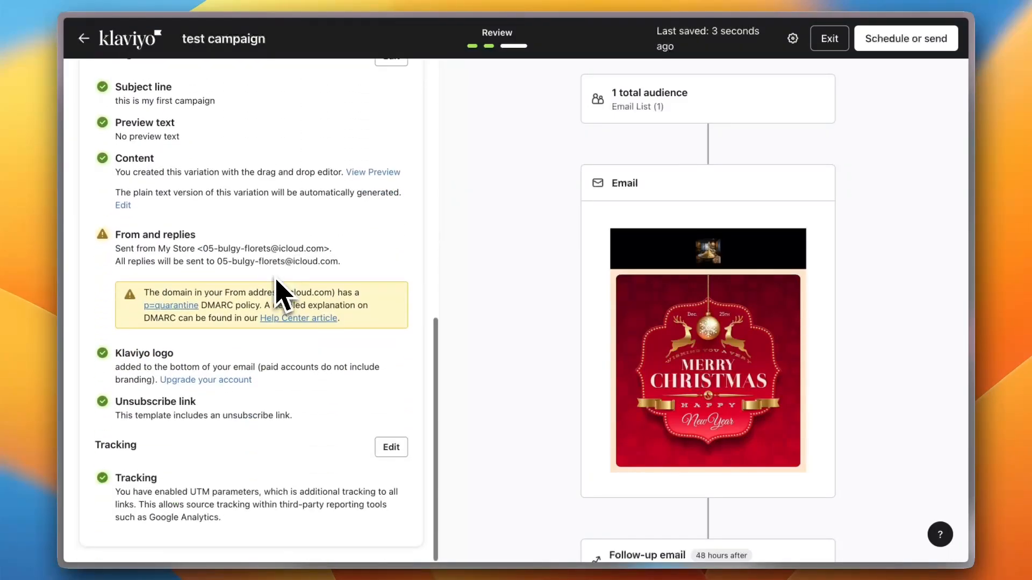
scroll(783, 253, "down", 6)
scroll(786, 255, "down", 4)
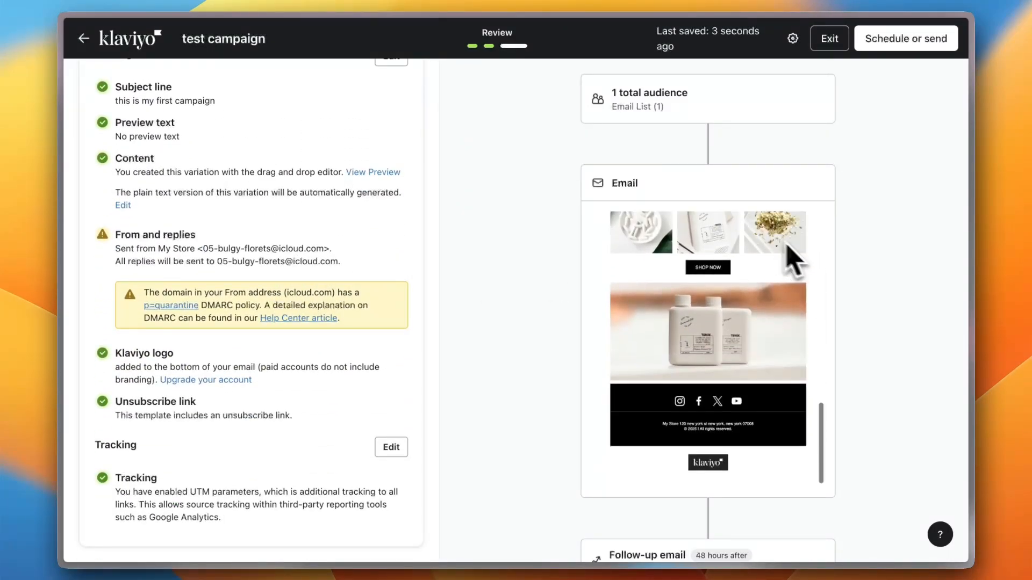